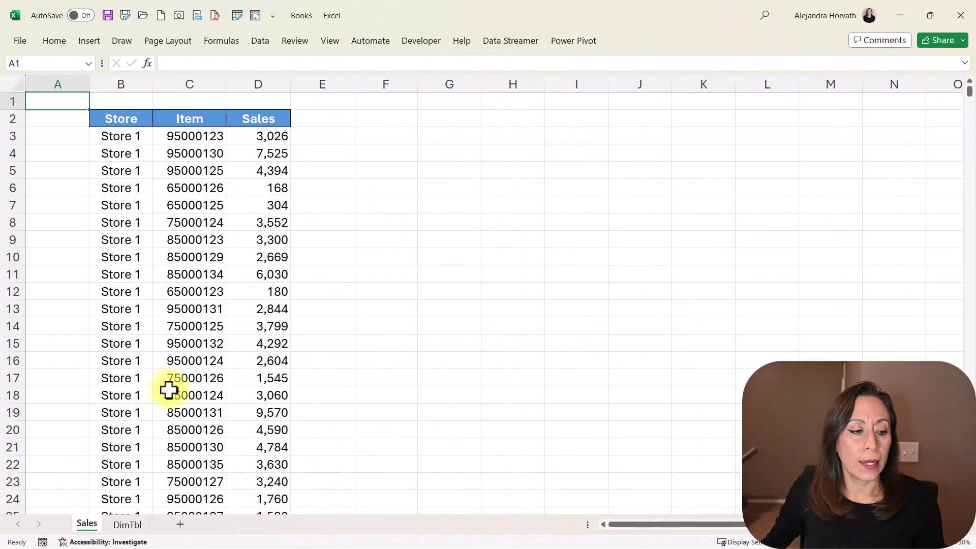
Inspect the Store, Item and Sales headers and the last data row, 5958
{"action": "left_click", "coordinate": [122, 118]}
{"action": "left_click", "coordinate": [192, 123]}
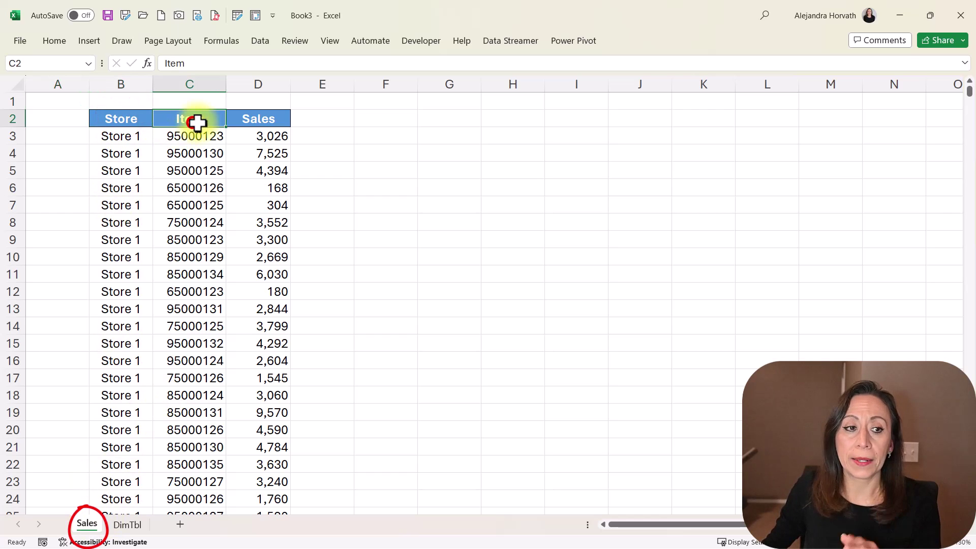
{"action": "left_click", "coordinate": [257, 121]}
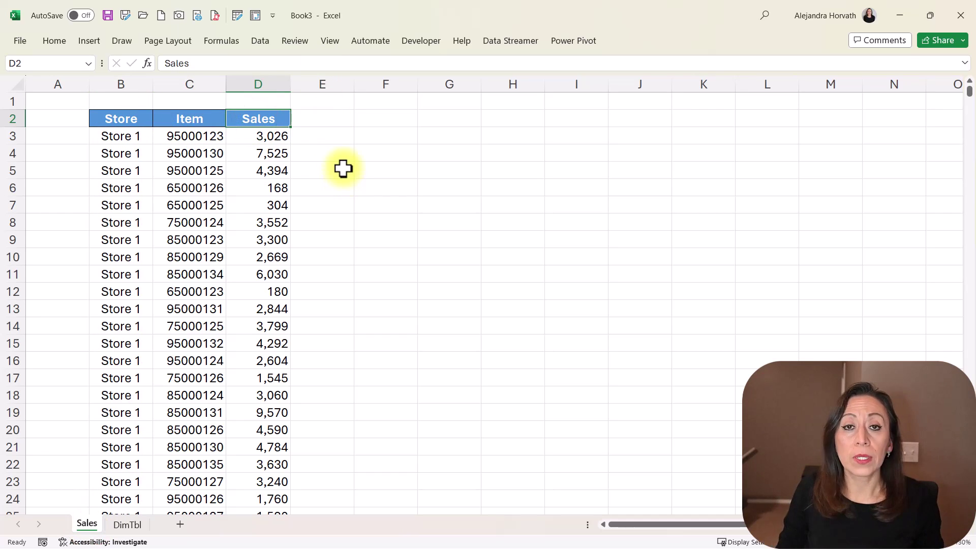
{"action": "key", "text": "ctrl+Down"}
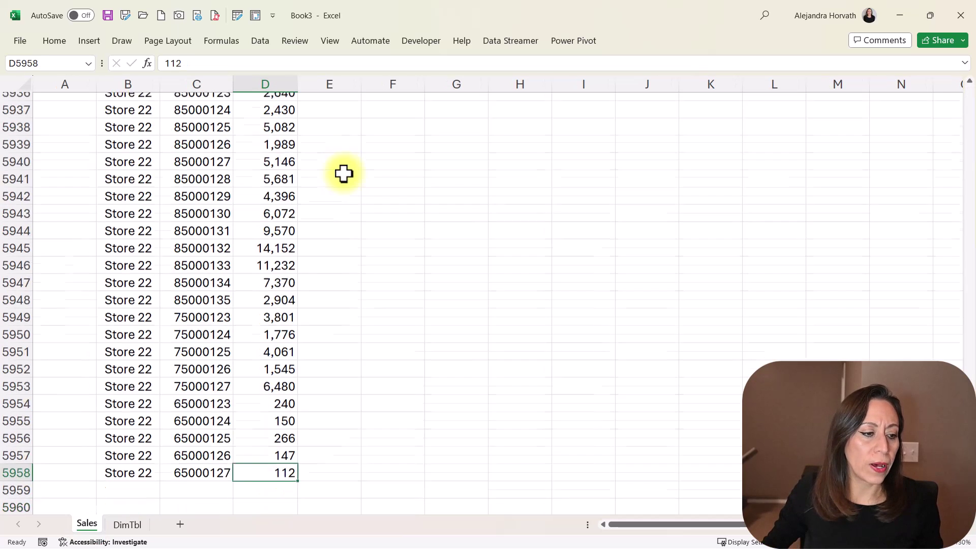
{"action": "scroll", "coordinate": [344, 173], "scroll_direction": "down", "scroll_amount": 7}
{"action": "left_click", "coordinate": [19, 135]}
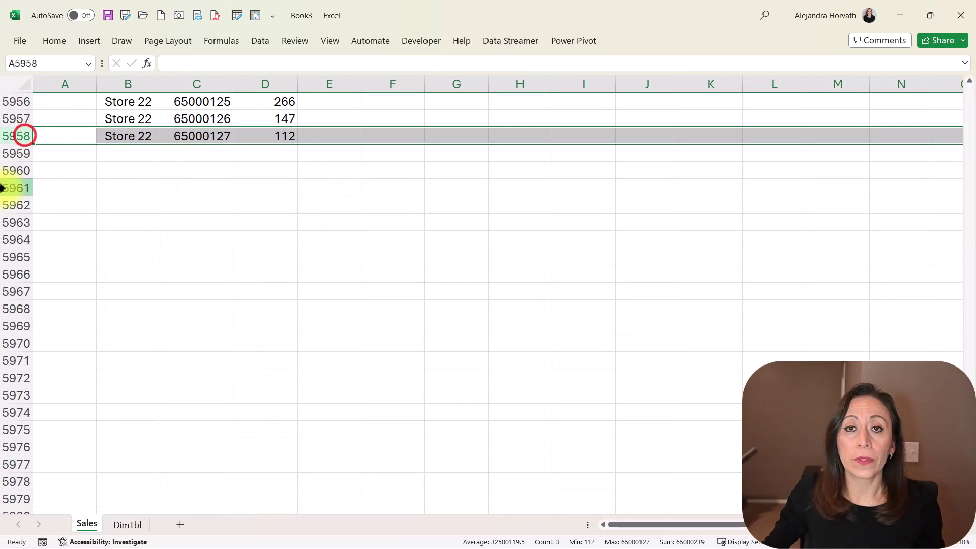
{"action": "key", "text": "ctrl+Home"}
Review the DimTbl sheet's item table, including the Item Description and Item Group columns
{"action": "key", "text": "ctrl+Page_Down"}
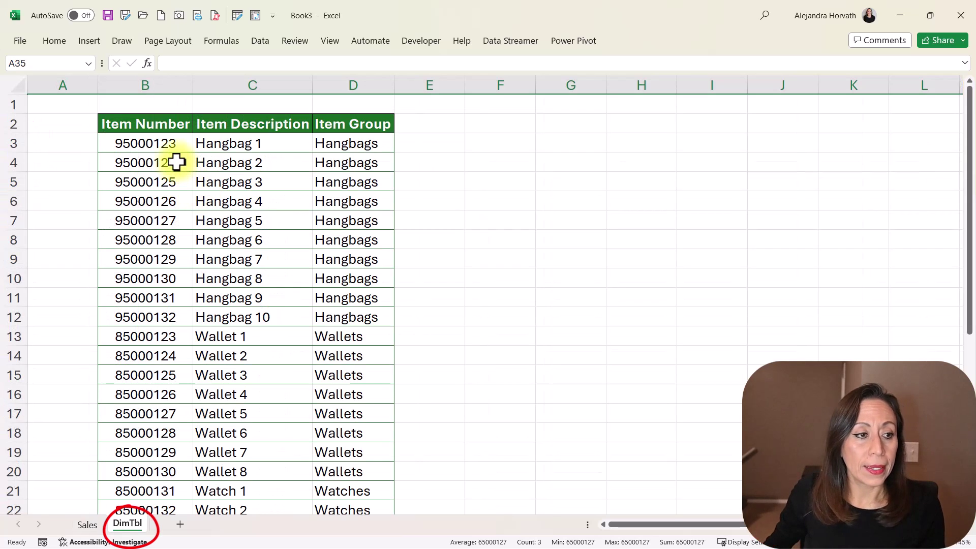
{"action": "left_click", "coordinate": [173, 104]}
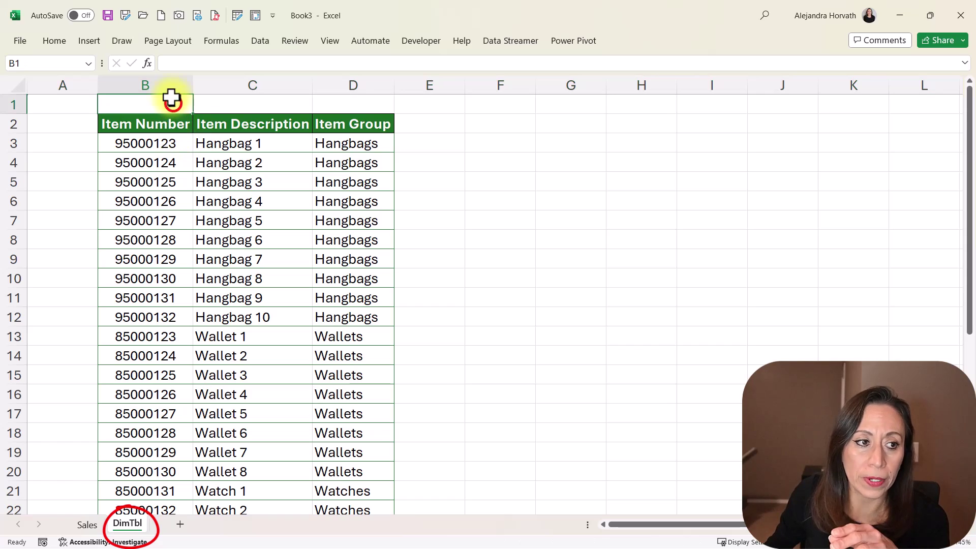
{"action": "left_click", "coordinate": [232, 124]}
{"action": "left_click", "coordinate": [370, 127]}
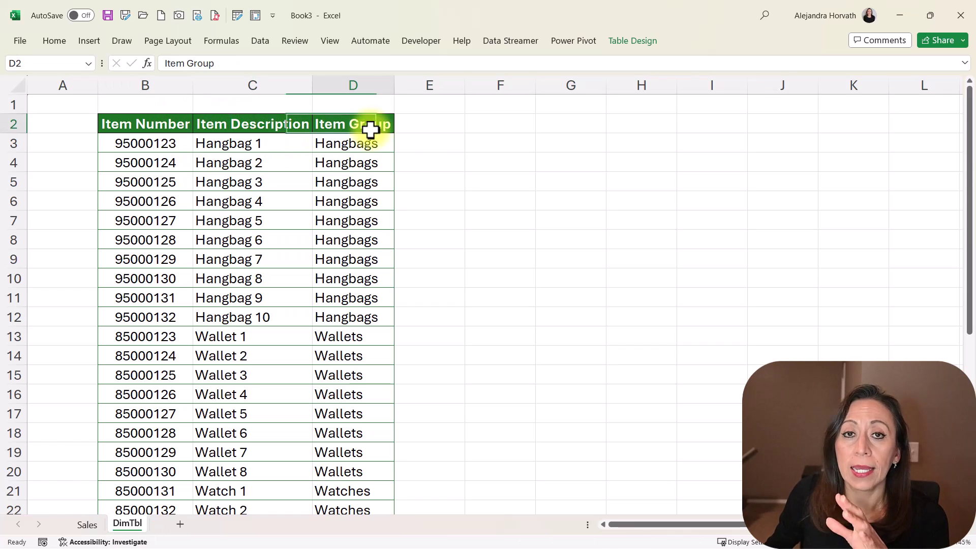
{"action": "scroll", "coordinate": [417, 183], "scroll_direction": "down", "scroll_amount": 8}
{"action": "scroll", "coordinate": [327, 211], "scroll_direction": "up", "scroll_amount": 8}
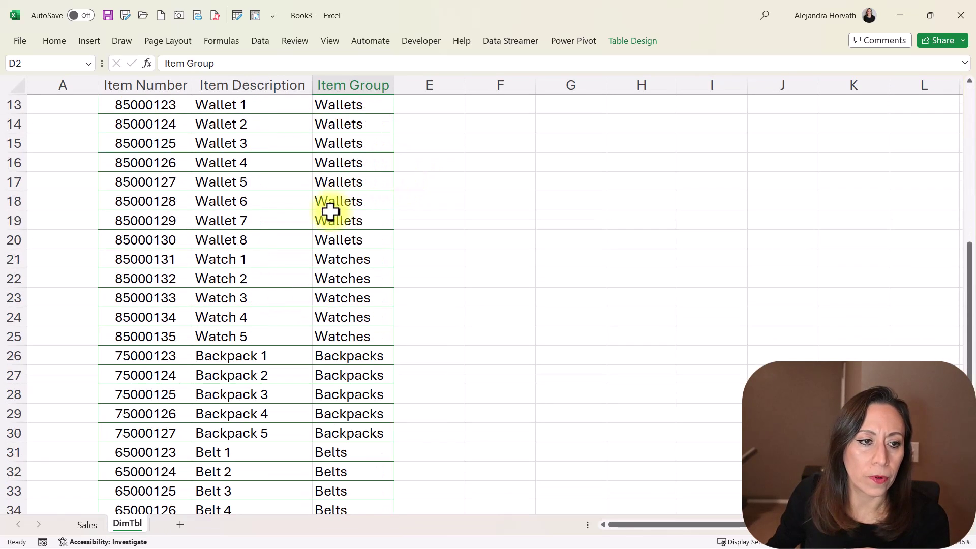
{"action": "scroll", "coordinate": [315, 252], "scroll_direction": "down", "scroll_amount": 7}
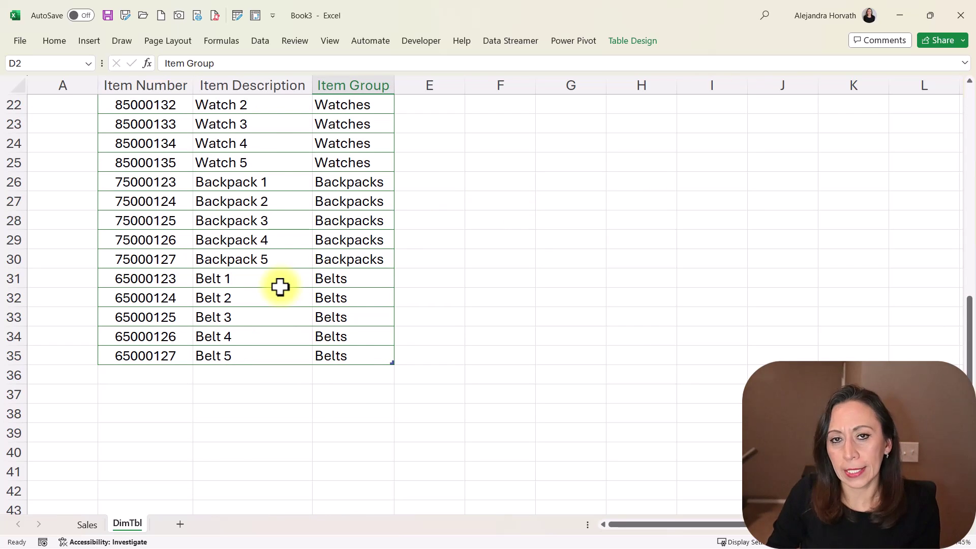
{"action": "key", "text": "ctrl+Home"}
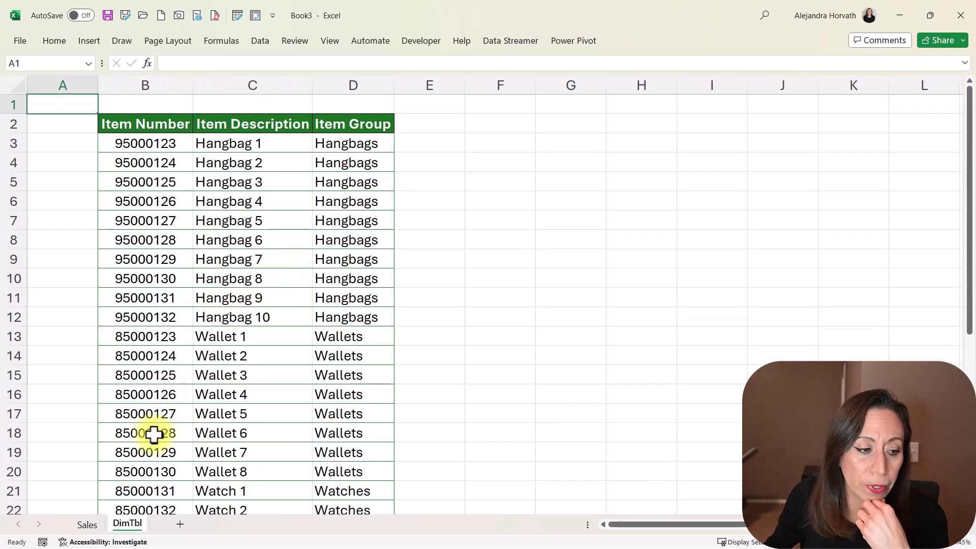
Load the Sales sheet data into Power Query via From Table/Range, keeping headers
{"action": "left_click", "coordinate": [84, 527]}
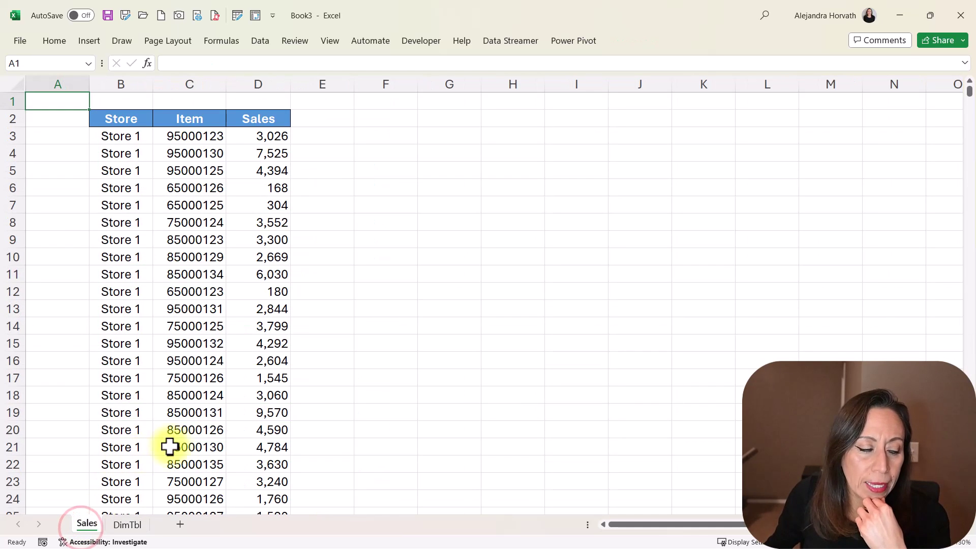
{"action": "right_click", "coordinate": [182, 241]}
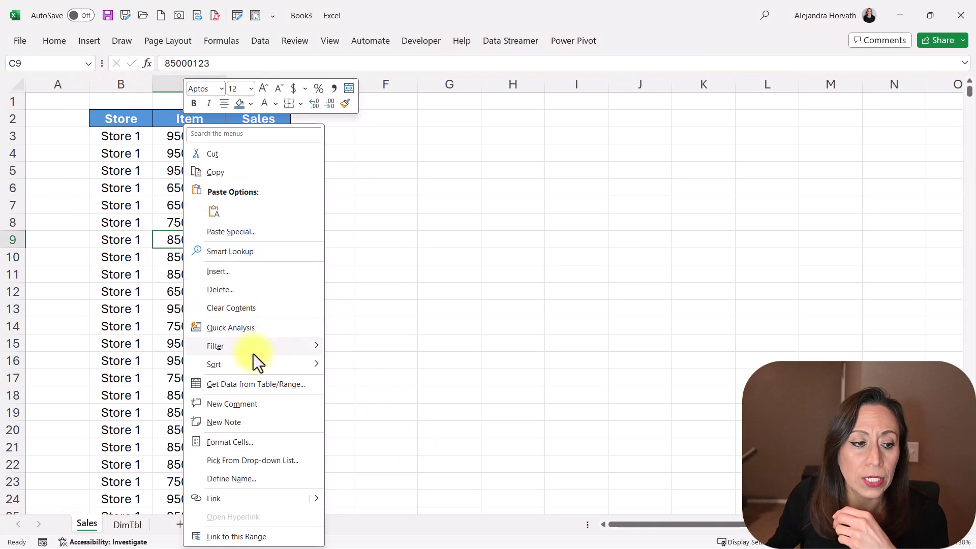
{"action": "left_click", "coordinate": [264, 388]}
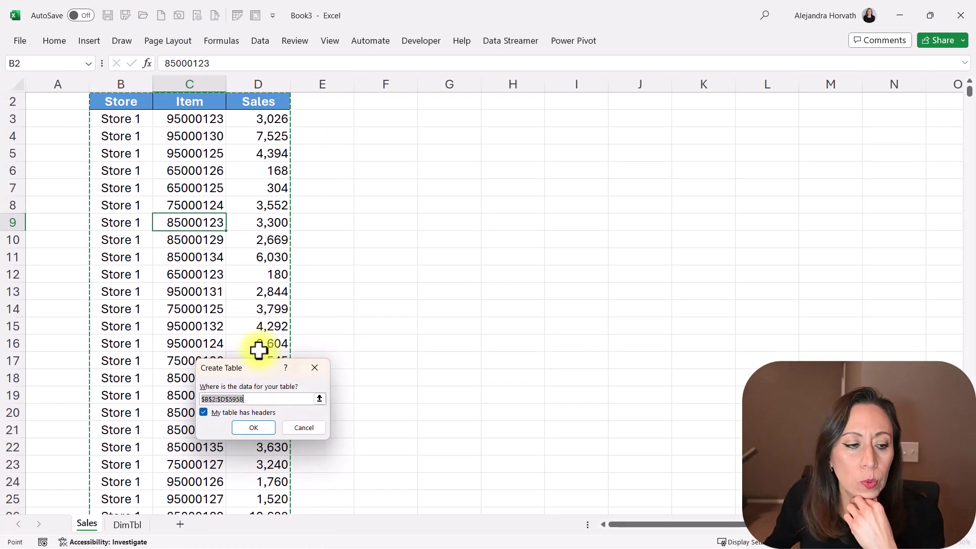
{"action": "left_click_drag", "start_coordinate": [252, 370], "coordinate": [364, 120]}
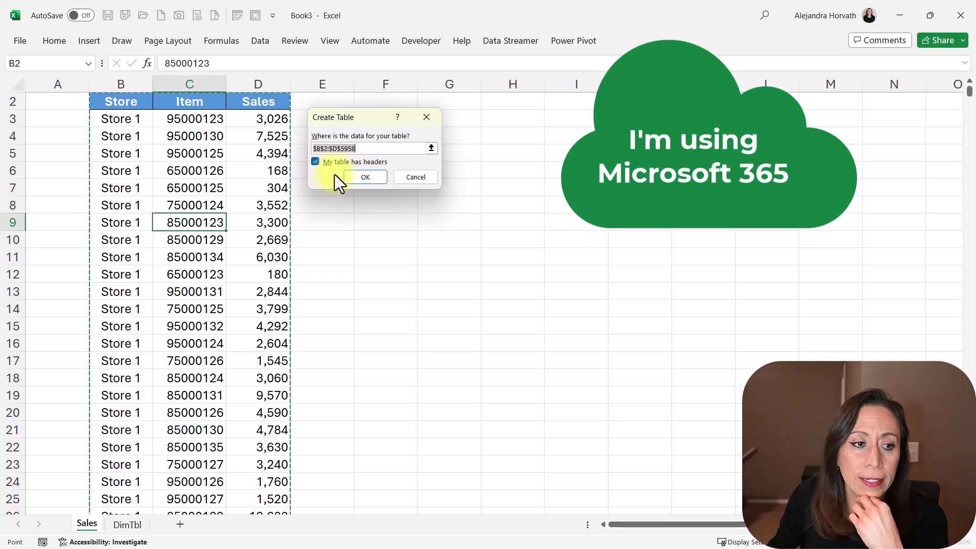
{"action": "left_click", "coordinate": [359, 177]}
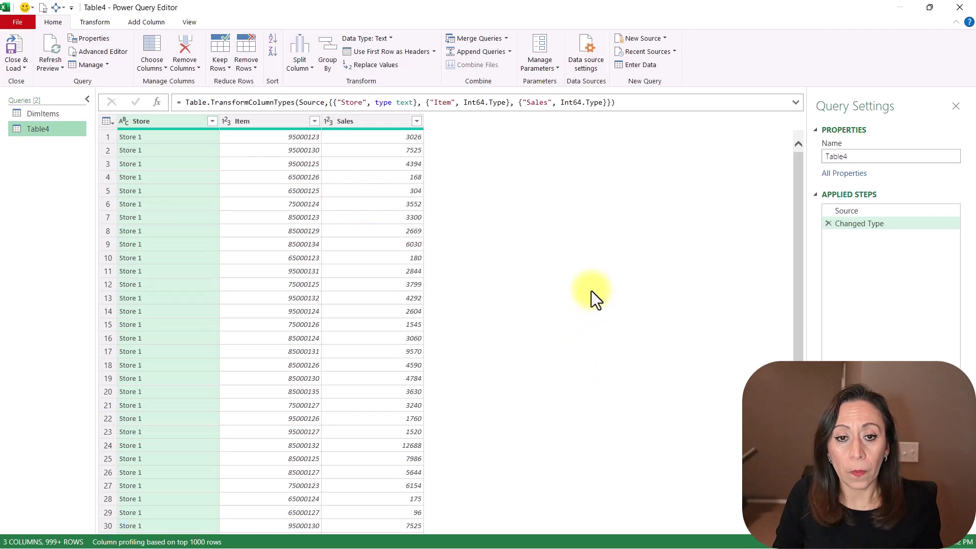
Delete the Changed Type step, rename Table4 to Demo, and briefly preview DimItems
{"action": "key", "text": "ctrl+shift+plus"}
{"action": "key", "text": "ctrl+shift+plus"}
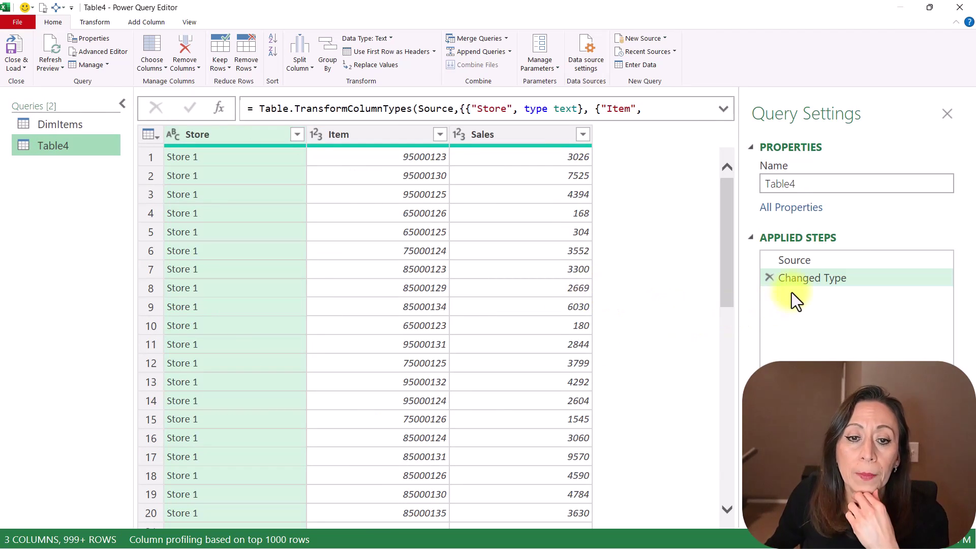
{"action": "left_click", "coordinate": [769, 277]}
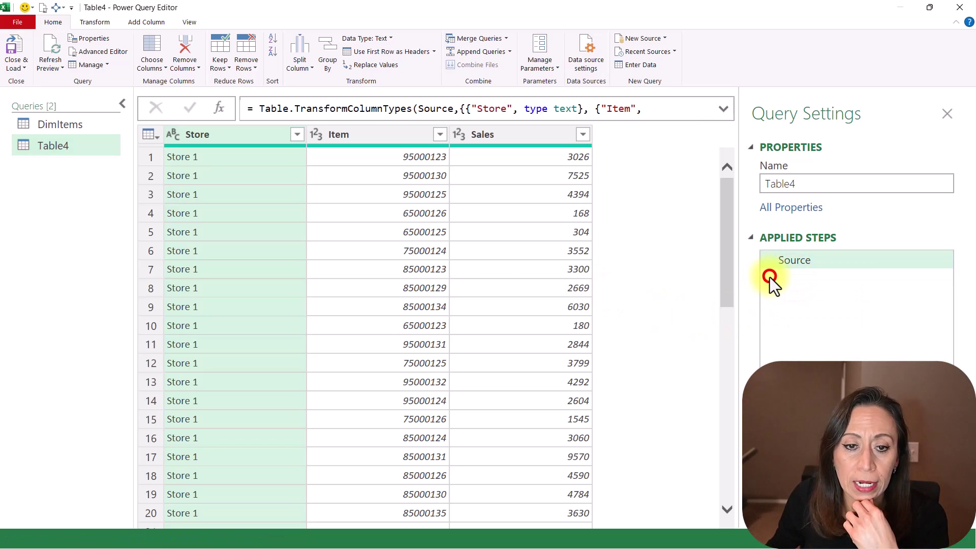
{"action": "left_click", "coordinate": [54, 148]}
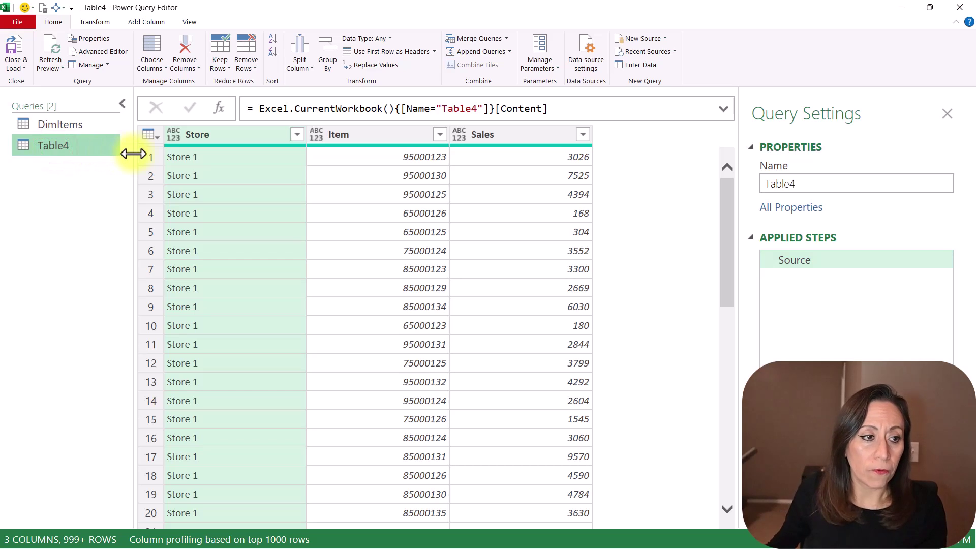
{"action": "key", "text": "F2"}
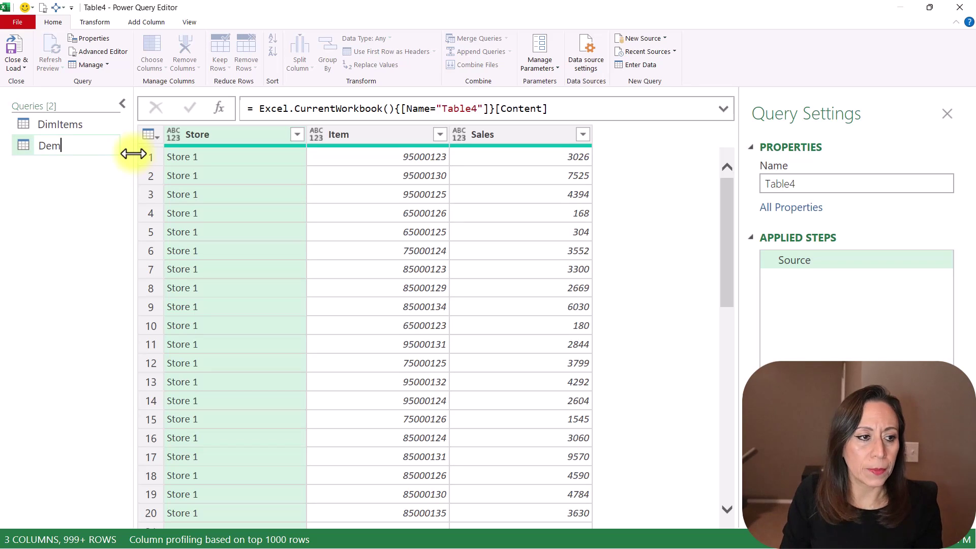
{"action": "key", "text": "Return"}
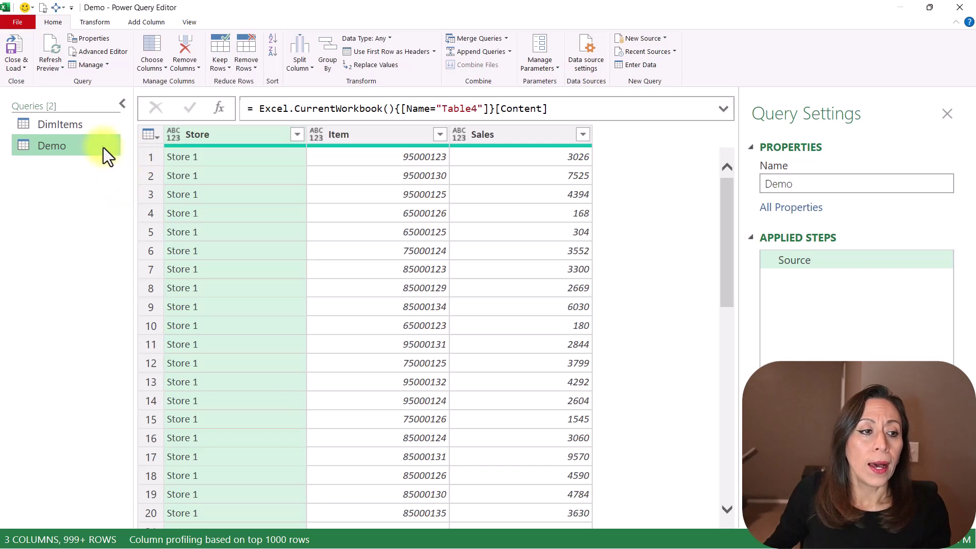
{"action": "left_click", "coordinate": [100, 124]}
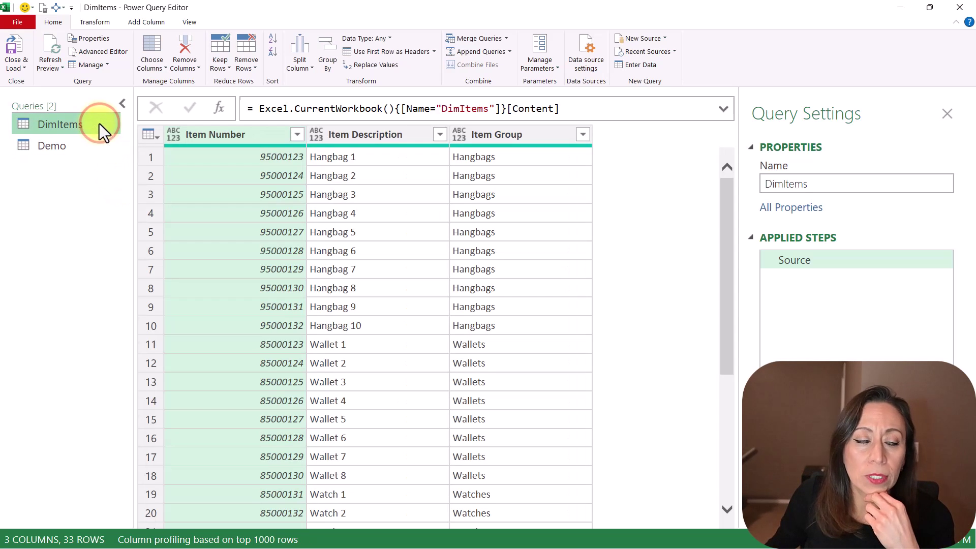
{"action": "left_click", "coordinate": [100, 136]}
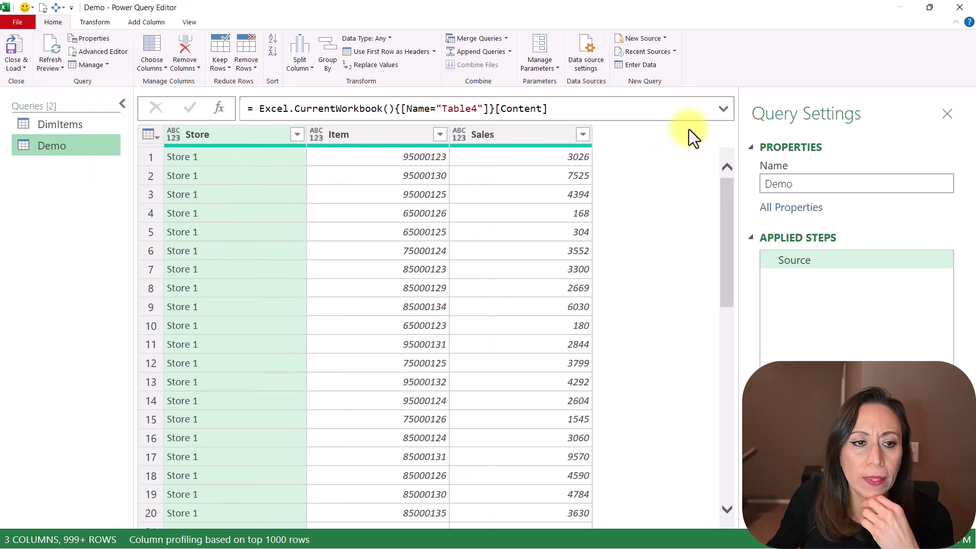
Cut {[Name="Table4"]}[Content] from the Source formula, leaving = Excel.CurrentWorkbook()
{"action": "left_click", "coordinate": [609, 111]}
{"action": "left_click_drag", "start_coordinate": [610, 111], "coordinate": [230, 105]}
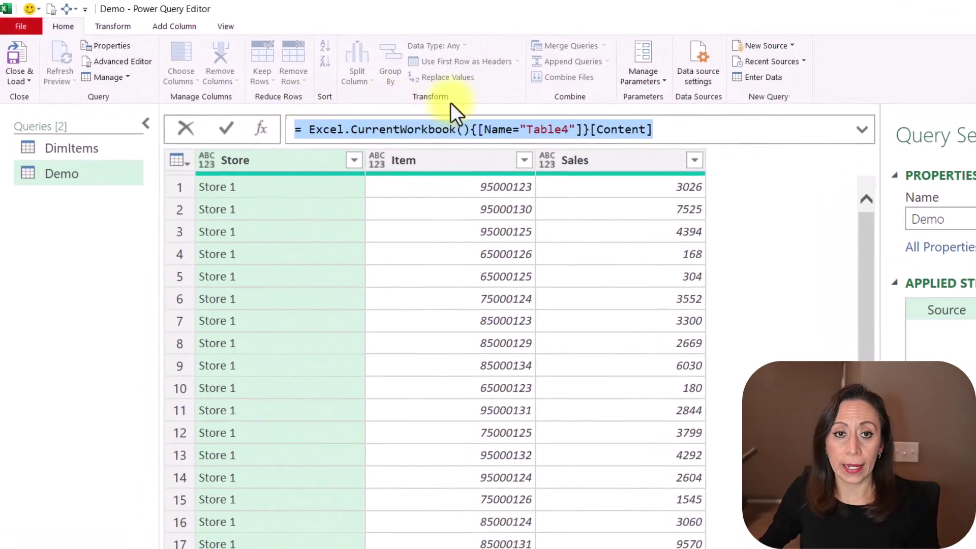
{"action": "left_click", "coordinate": [383, 122]}
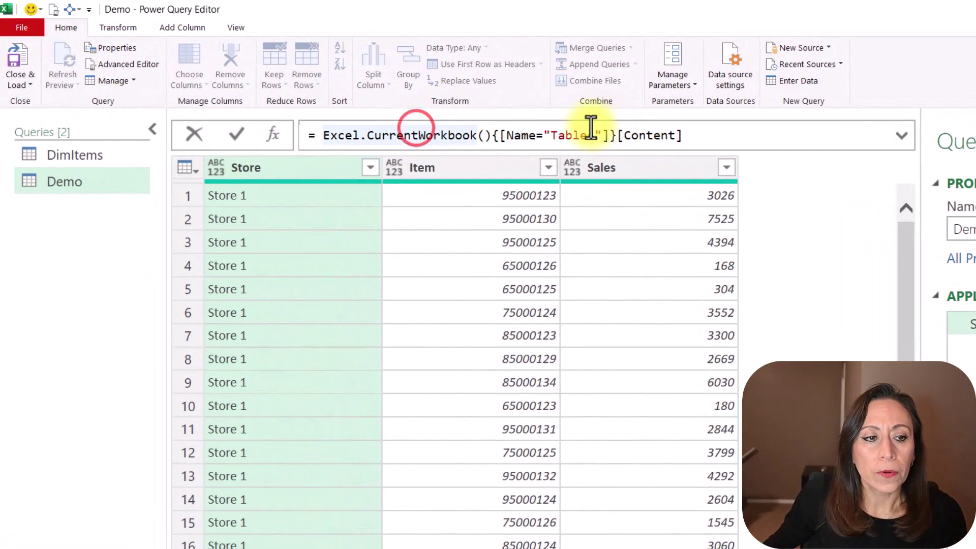
{"action": "left_click_drag", "start_coordinate": [754, 136], "coordinate": [493, 136]}
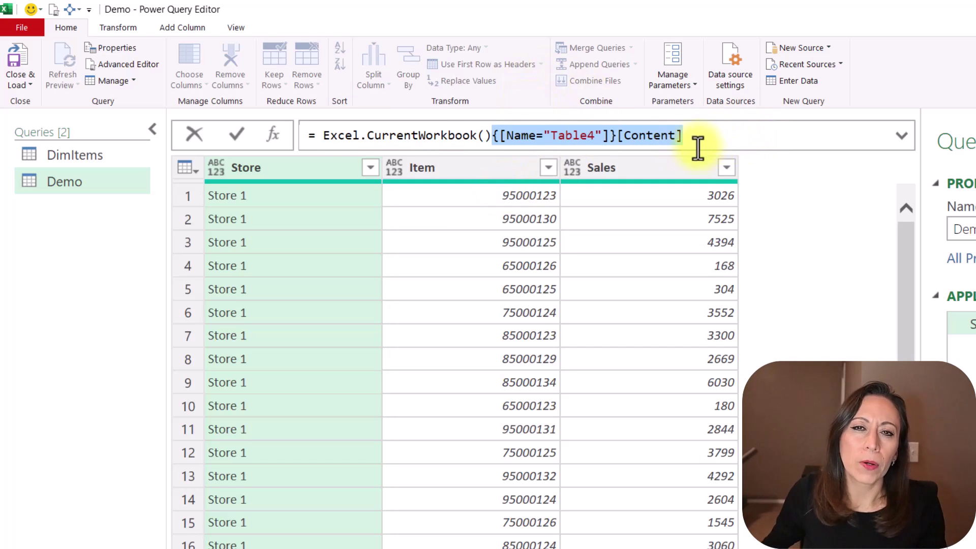
{"action": "key", "text": "ctrl+x"}
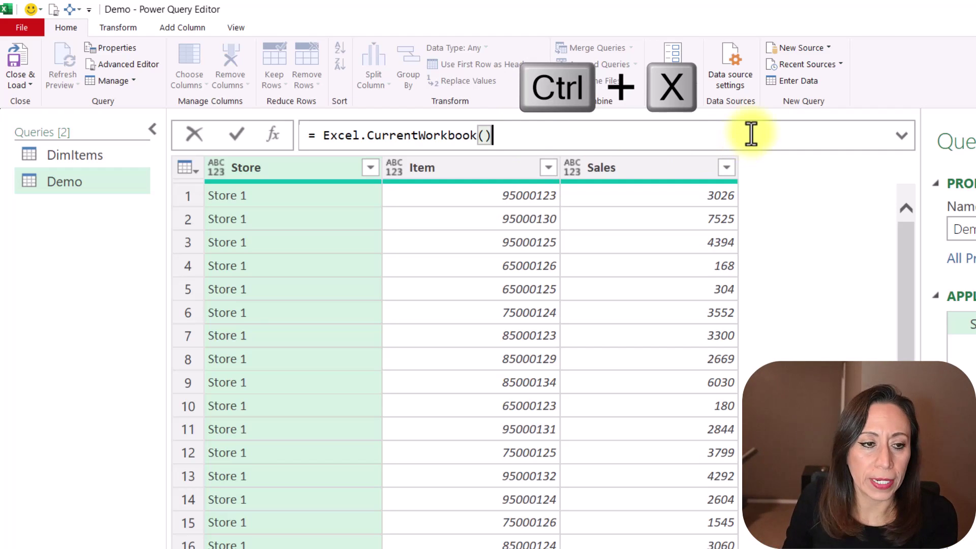
{"action": "key", "text": "Return"}
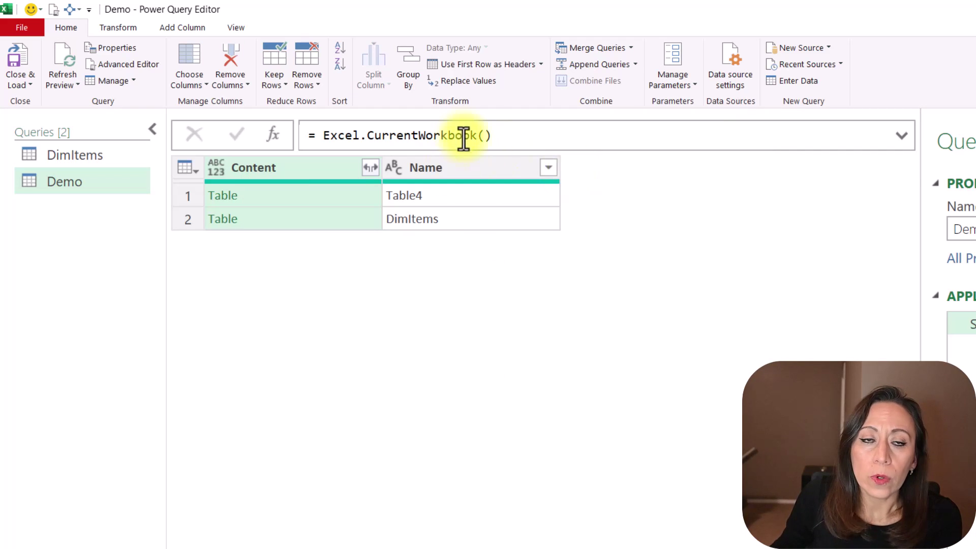
Preview the Table4 and DimItems tables in the workbook list, then edit the formula
{"action": "left_click", "coordinate": [486, 196]}
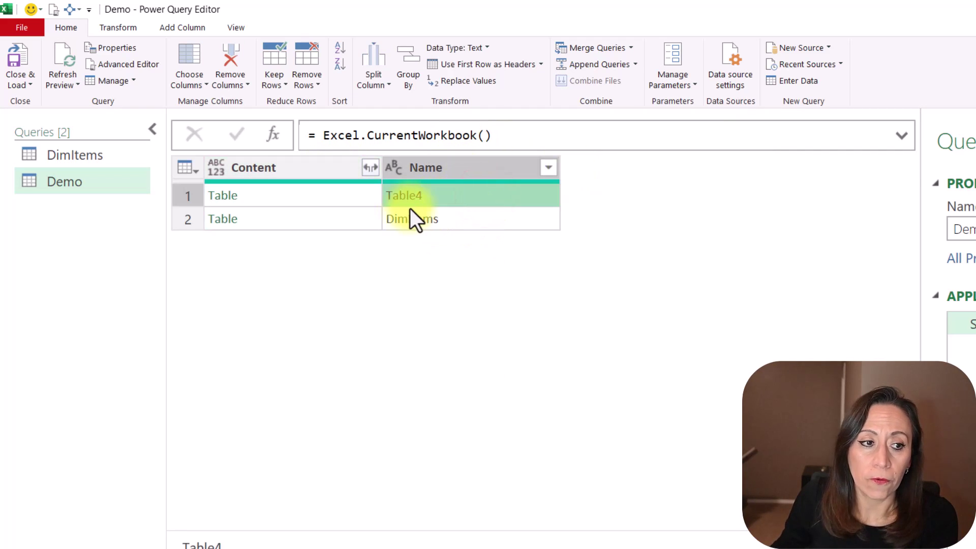
{"action": "key", "text": "Left"}
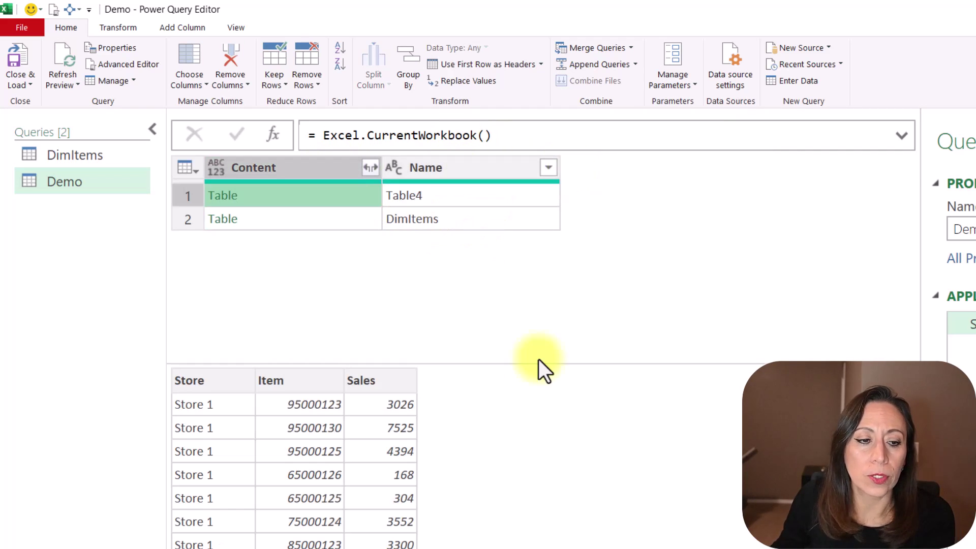
{"action": "left_click", "coordinate": [362, 221]}
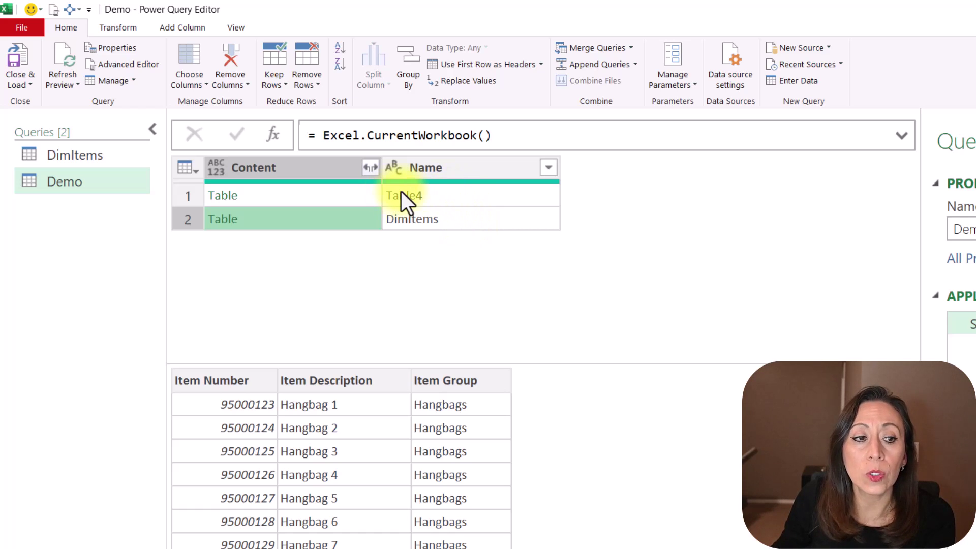
{"action": "left_click", "coordinate": [331, 193]}
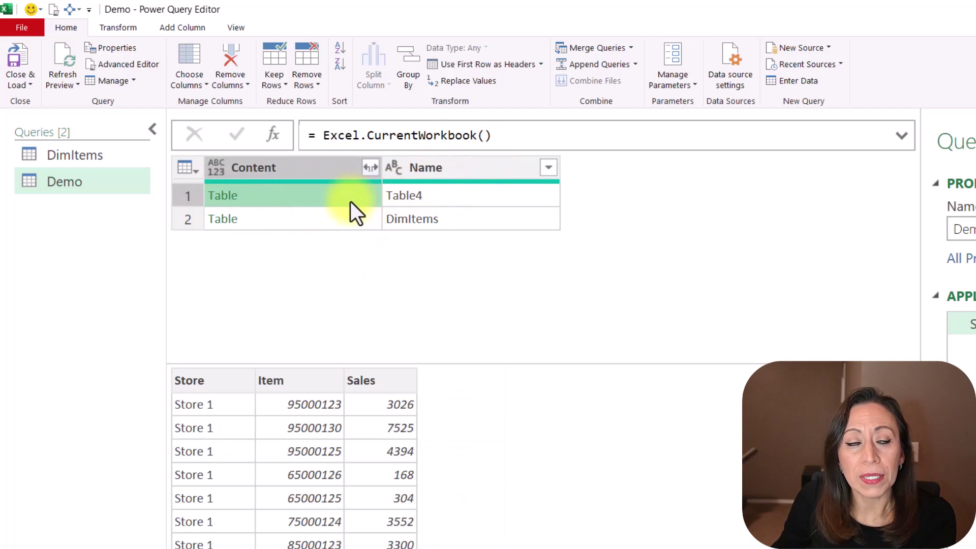
{"action": "left_click", "coordinate": [543, 140]}
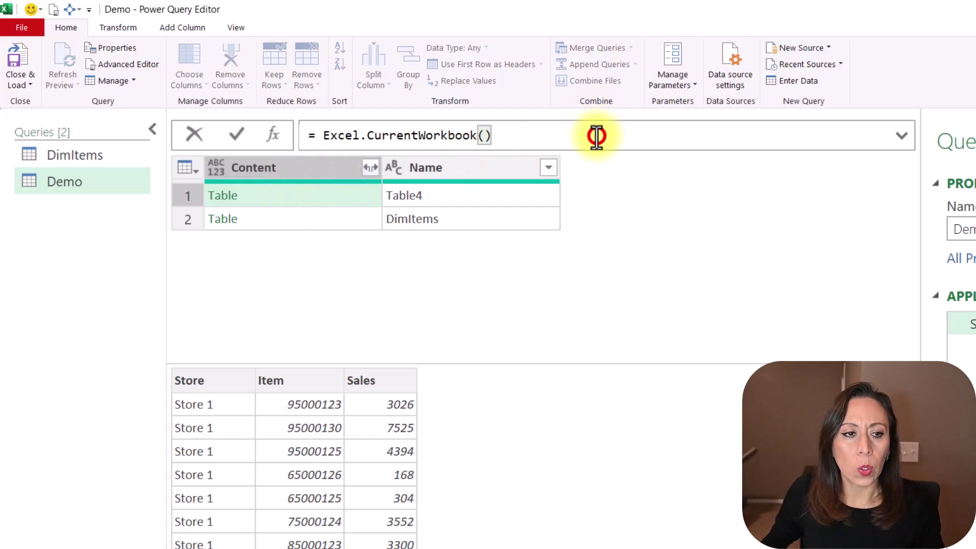
Paste {[Name="Table4"]}[Content] back, then drop [Content] so Source returns the Table4 record
{"action": "key", "text": "ctrl+v"}
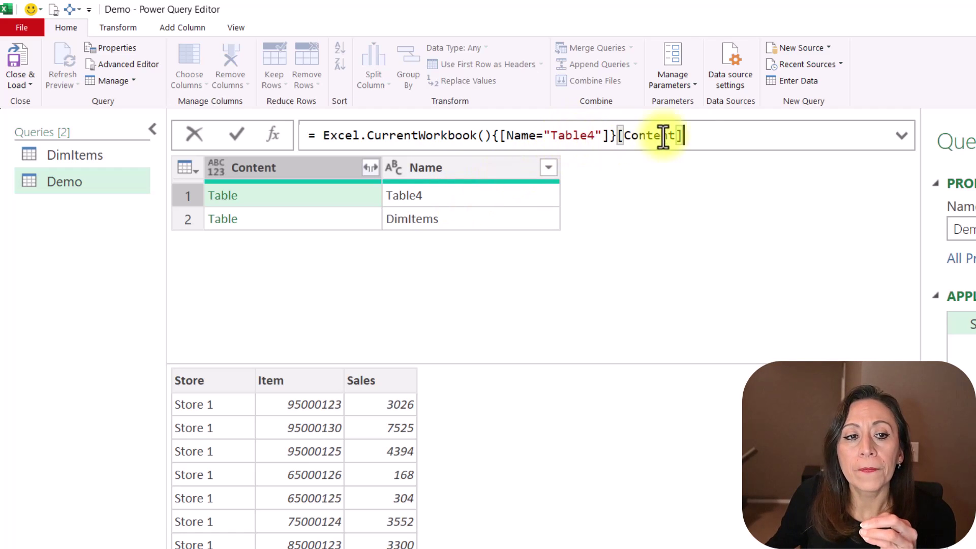
{"action": "left_click_drag", "start_coordinate": [701, 136], "coordinate": [618, 138]}
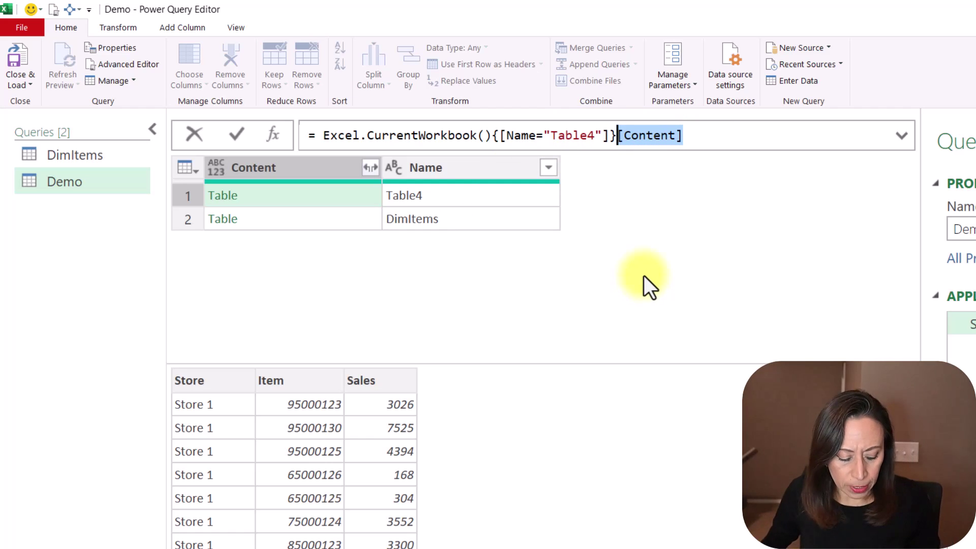
{"action": "key", "text": "ctrl+x"}
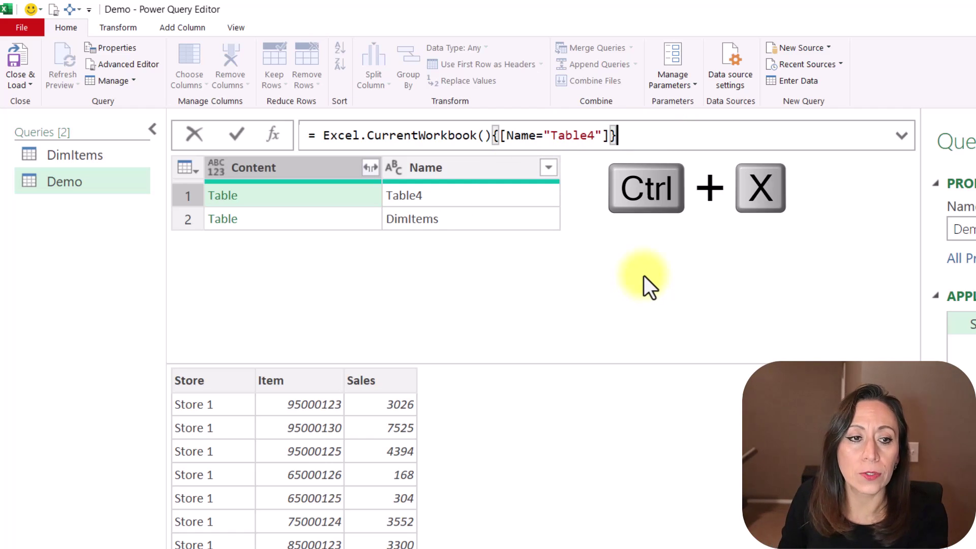
{"action": "key", "text": "Return"}
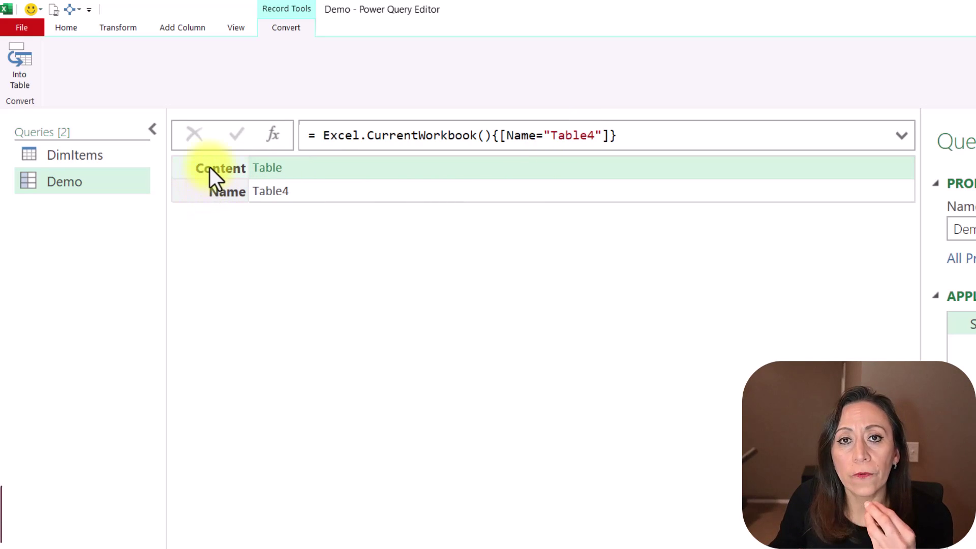
Preview the record's Name and Content fields, then append [Content] to the Source formula
{"action": "left_click", "coordinate": [197, 194]}
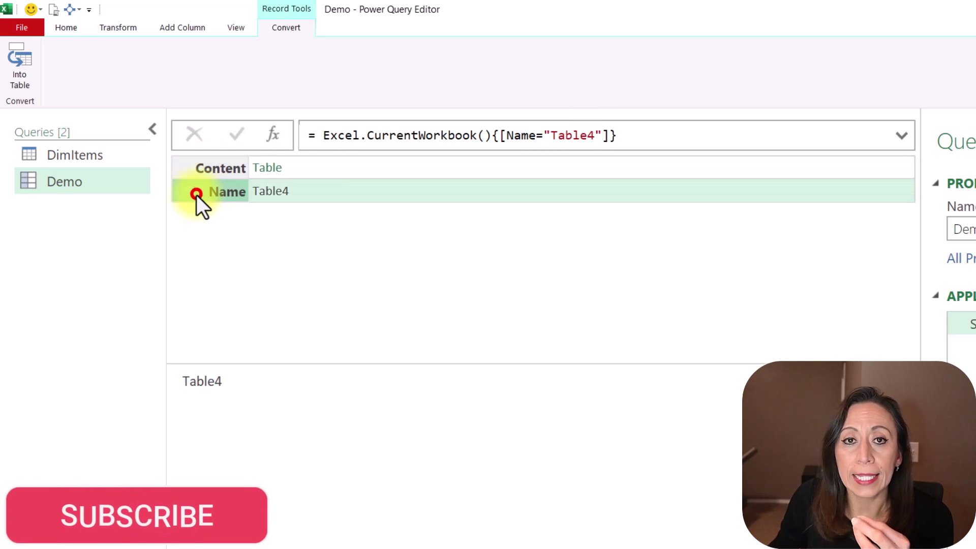
{"action": "left_click", "coordinate": [329, 165]}
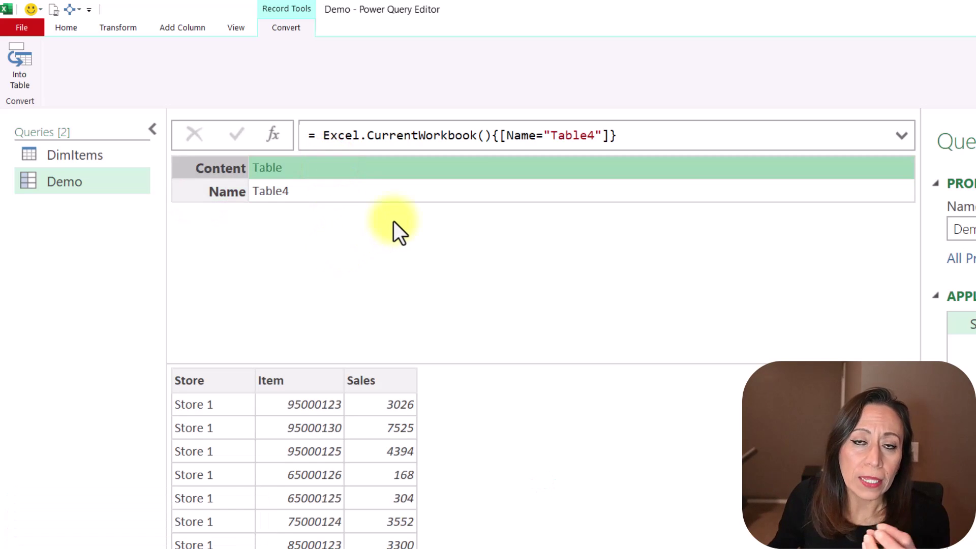
{"action": "left_click", "coordinate": [665, 134]}
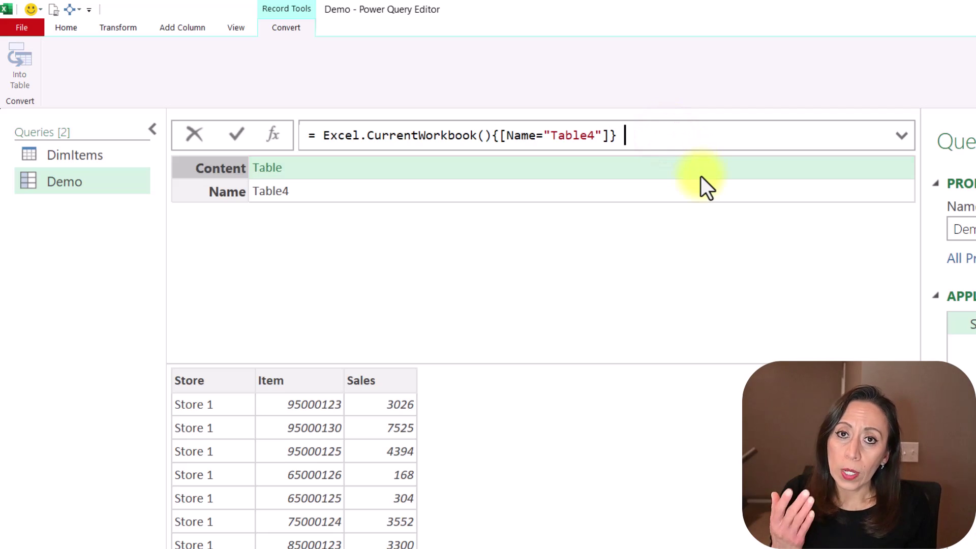
{"action": "type", "text": "[]"}
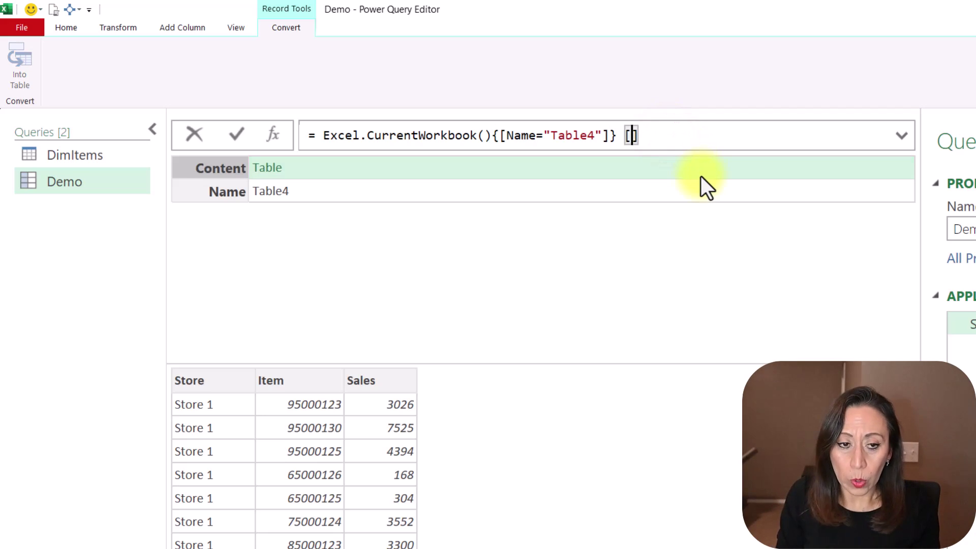
{"action": "type", "text": "Content"}
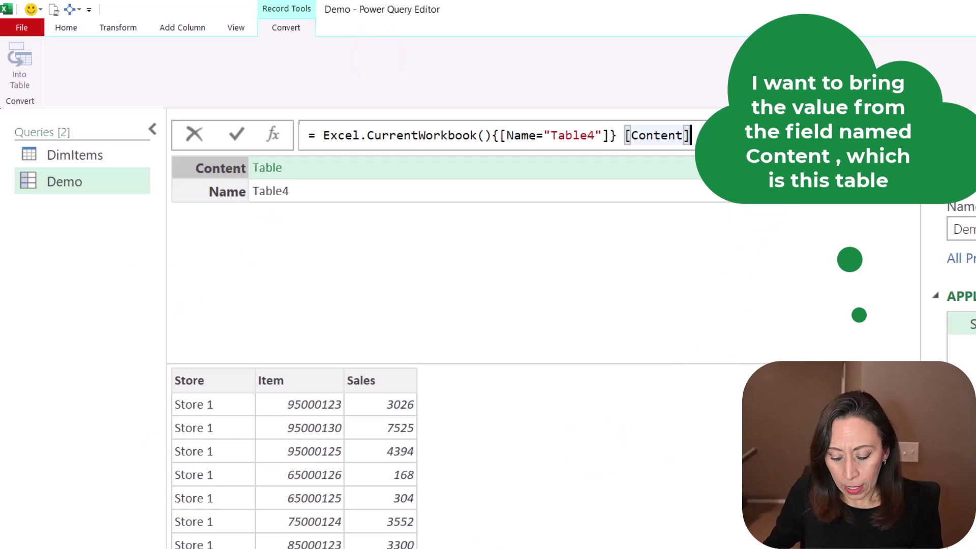
{"action": "key", "text": "Return"}
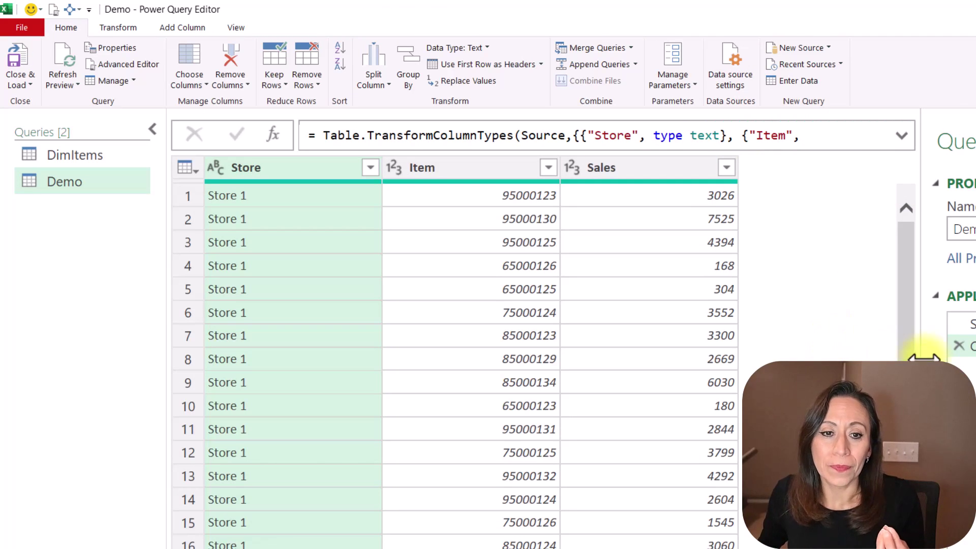
Delete Demo's Changed Type step and compare it against the DimItems query
{"action": "left_click", "coordinate": [958, 346]}
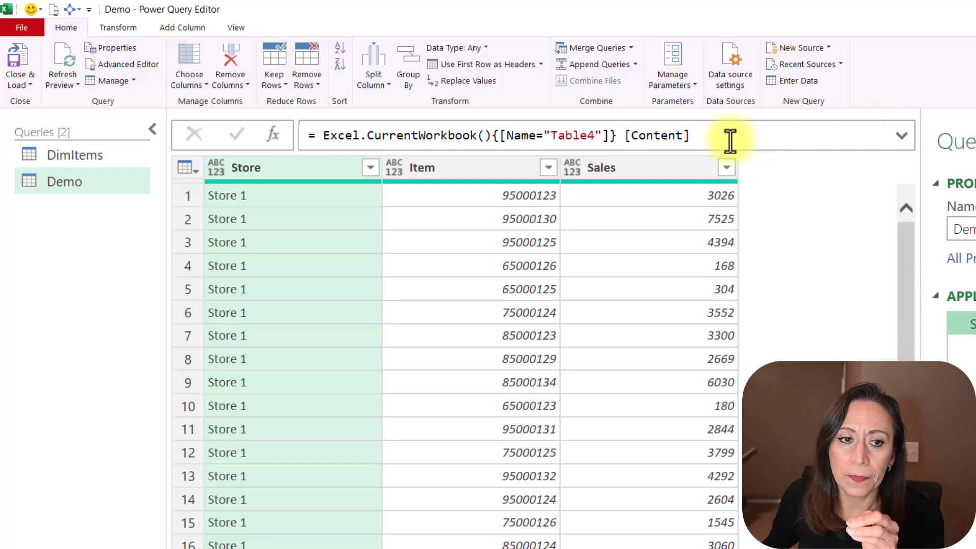
{"action": "left_click", "coordinate": [99, 157]}
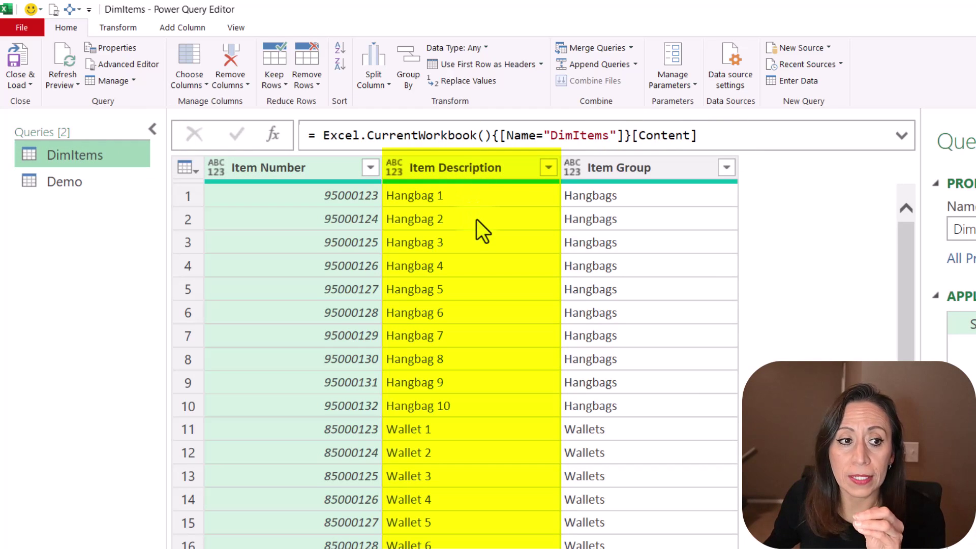
{"action": "left_click", "coordinate": [53, 176]}
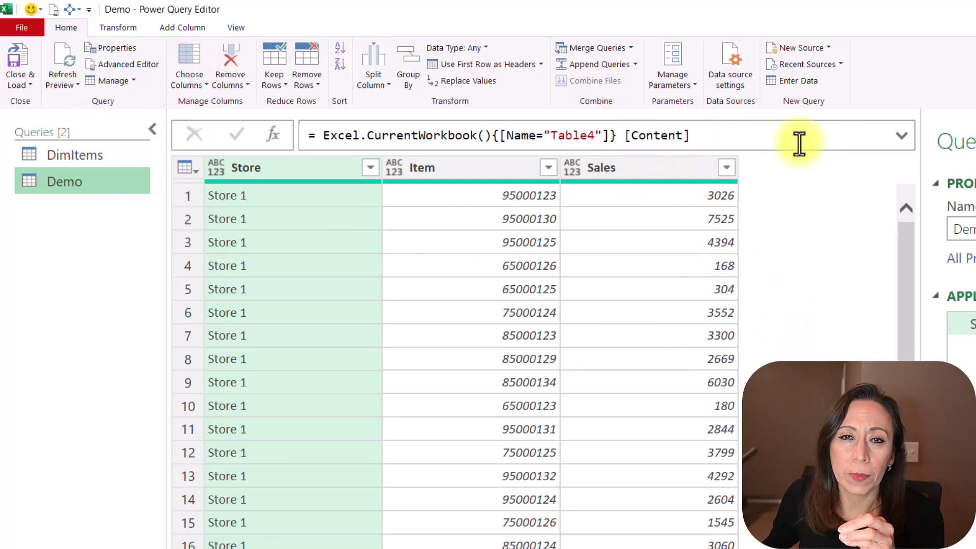
Insert a new = Source step, trial Table.AddColumn then remove it, and expand the formula bar
{"action": "left_click", "coordinate": [273, 137]}
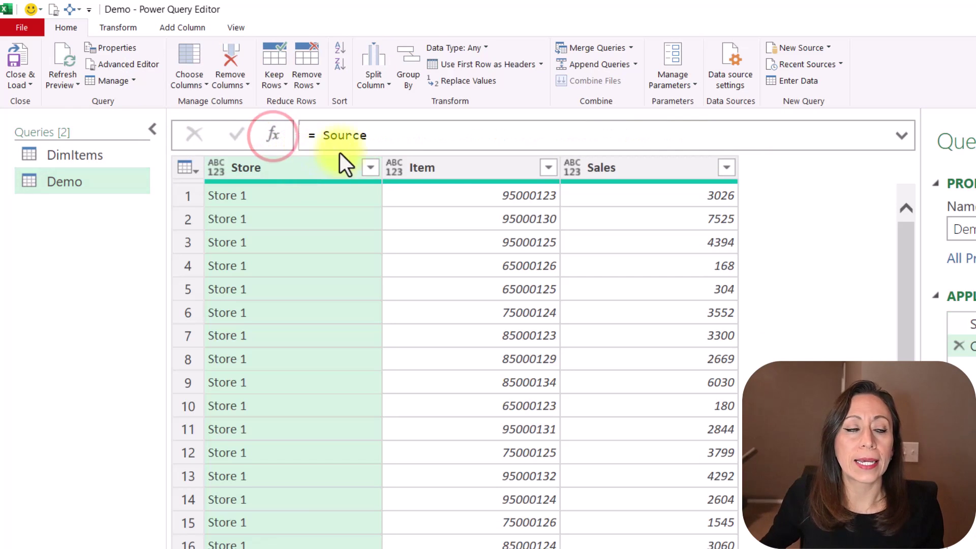
{"action": "left_click", "coordinate": [320, 135]}
{"action": "type", "text": "tab"}
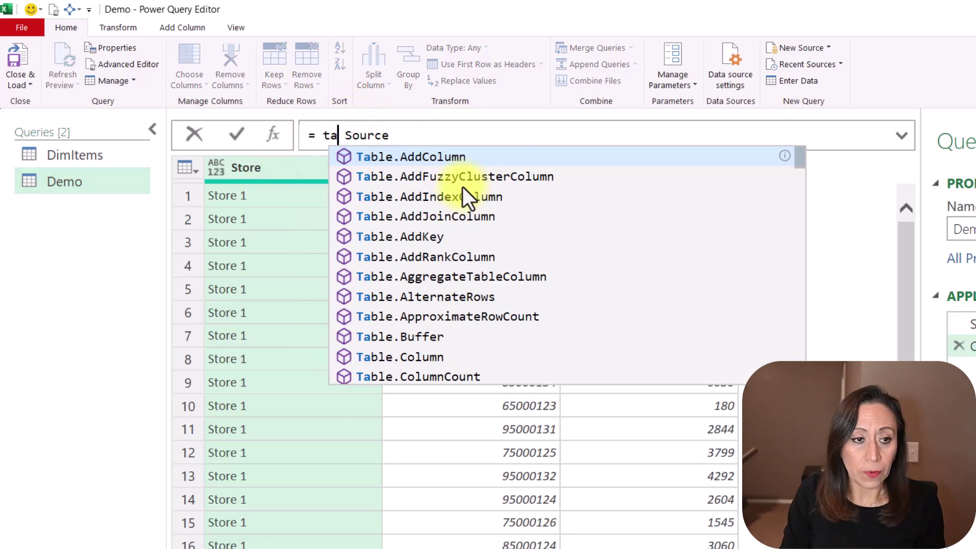
{"action": "key", "text": "Tab"}
{"action": "key", "text": "Right"}
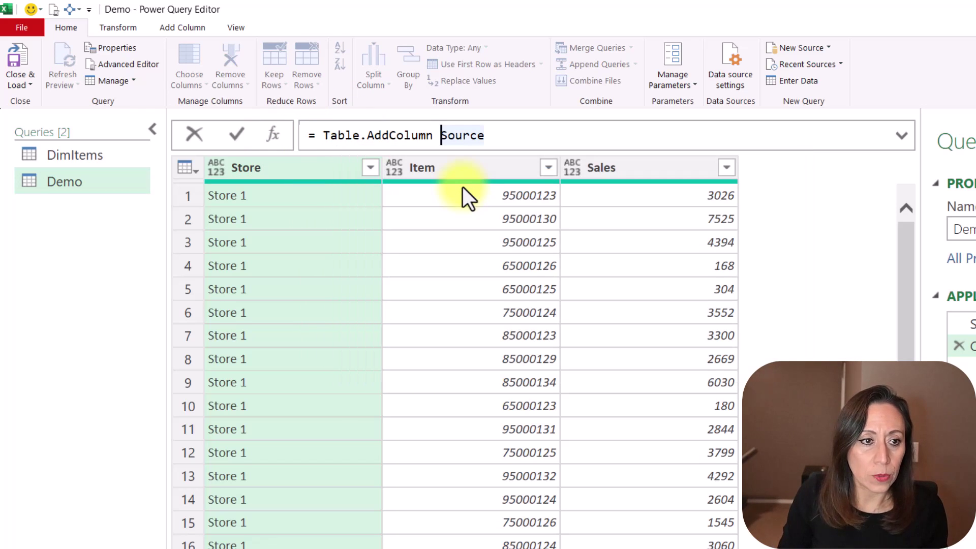
{"action": "key", "text": "shift+Left"}
{"action": "key", "text": "shift+Left"}
{"action": "key", "text": "shift+Left"}
{"action": "key", "text": "shift+Left"}
{"action": "key", "text": "shift+Left"}
{"action": "key", "text": "shift+Left"}
{"action": "key", "text": "shift+Left"}
{"action": "key", "text": "shift+Left"}
{"action": "key", "text": "shift+Left"}
{"action": "key", "text": "shift+Left"}
{"action": "key", "text": "shift+Left"}
{"action": "key", "text": "shift+Left"}
{"action": "key", "text": "shift+Left"}
{"action": "key", "text": "shift+Left"}
{"action": "key", "text": "shift+Left"}
{"action": "key", "text": "shift+Left"}
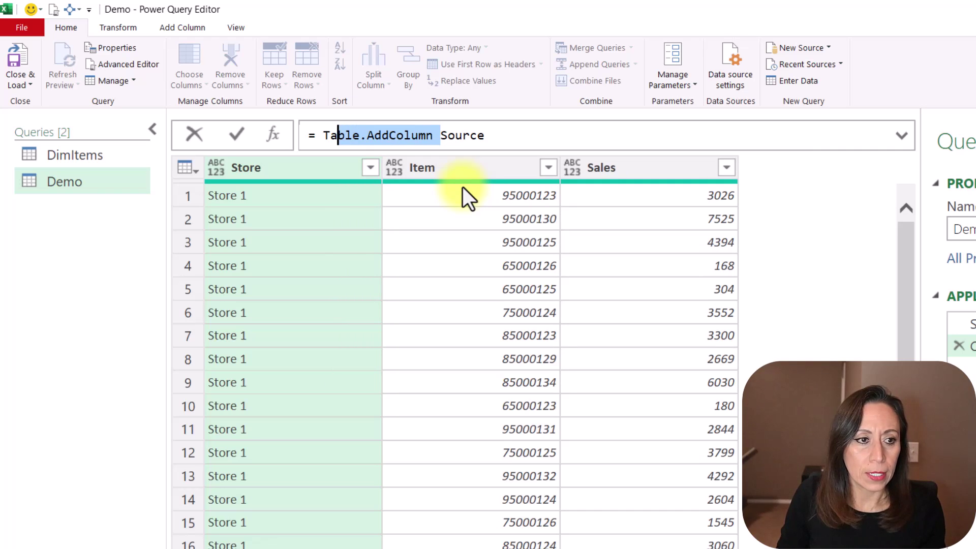
{"action": "key", "text": "BackSpace"}
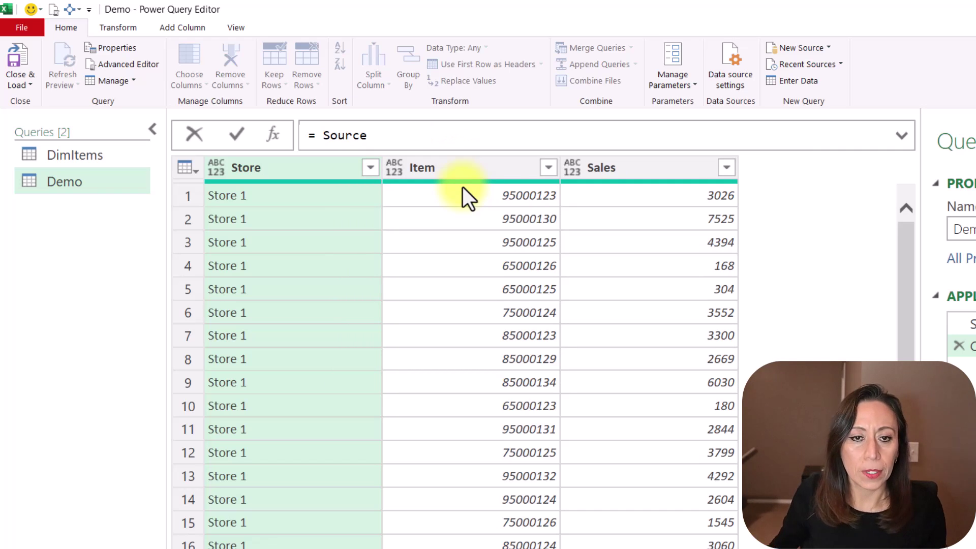
{"action": "left_click", "coordinate": [902, 137]}
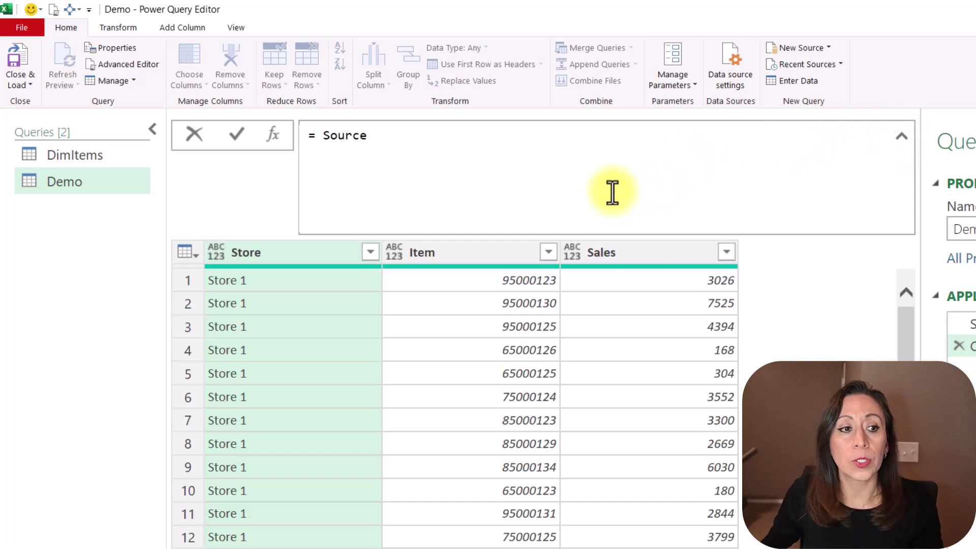
Type Table.AddColumn(Source, "Item Name", each DimItems{[ in the new step's formula
{"action": "key", "text": "Left"}
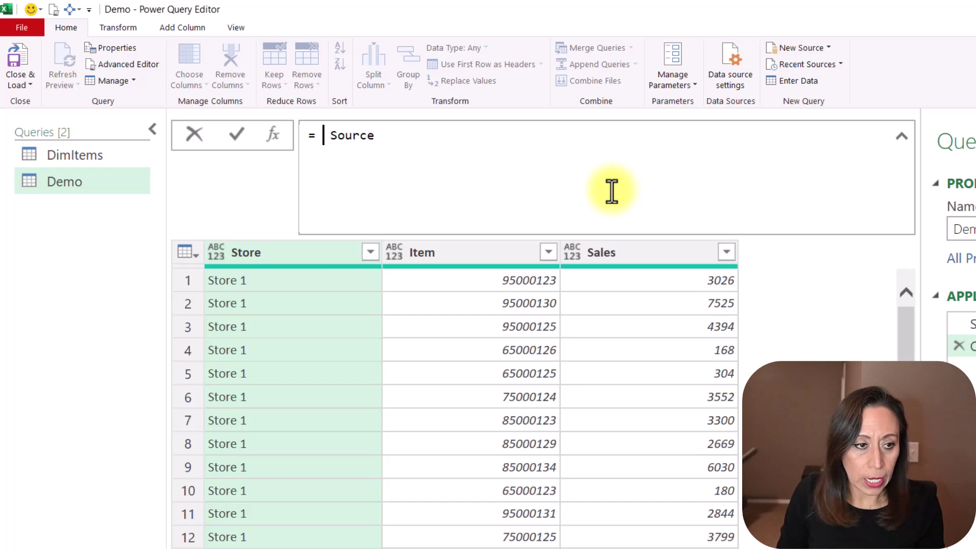
{"action": "type", "text": "tab"}
{"action": "key", "text": "Escape"}
{"action": "key", "text": "Tab"}
{"action": "key", "text": "Right"}
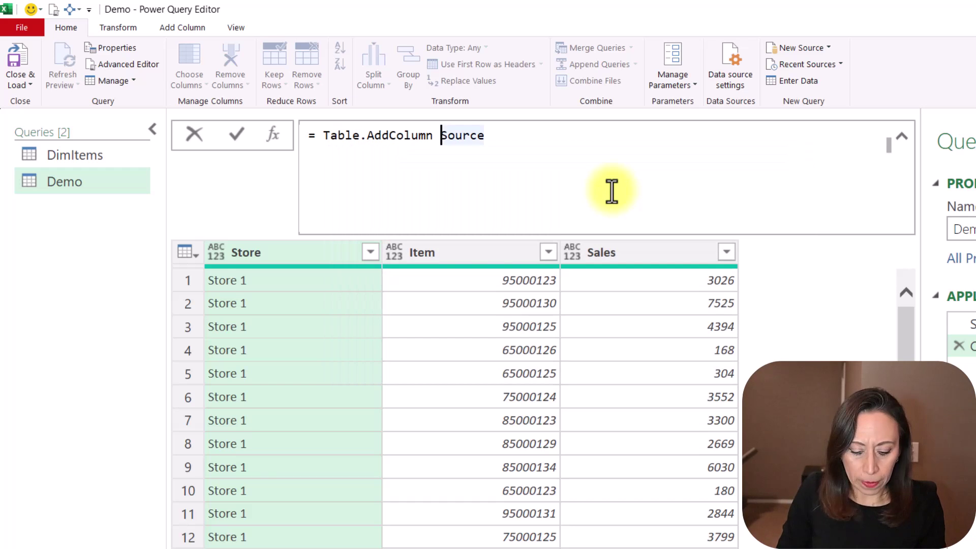
{"action": "type", "text": "("}
{"action": "key", "text": "End"}
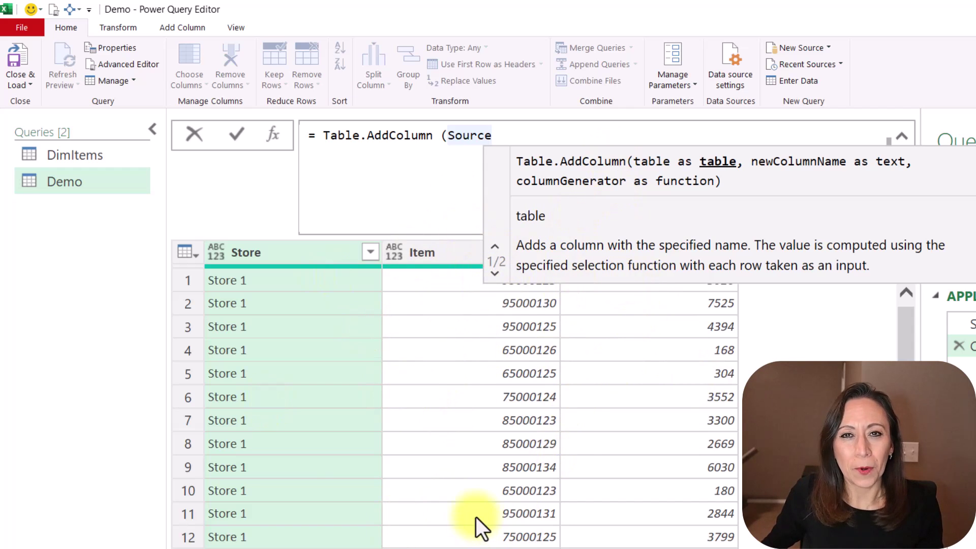
{"action": "type", "text": ","}
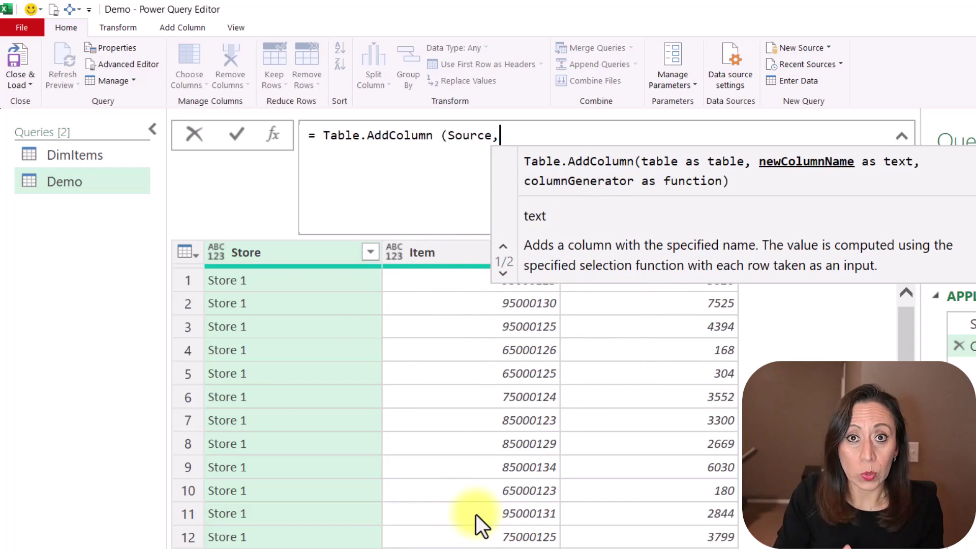
{"action": "type", "text": " \""}
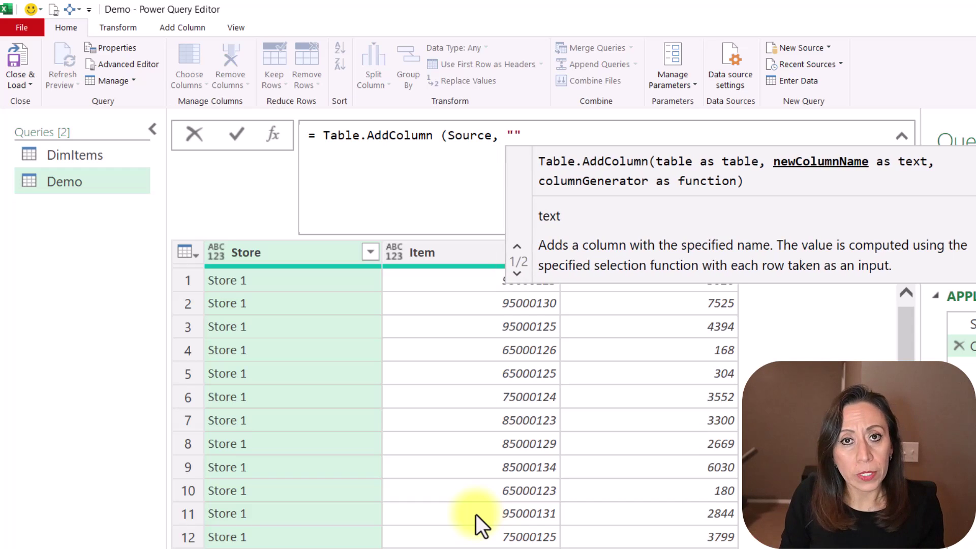
{"action": "type", "text": "Item Name"}
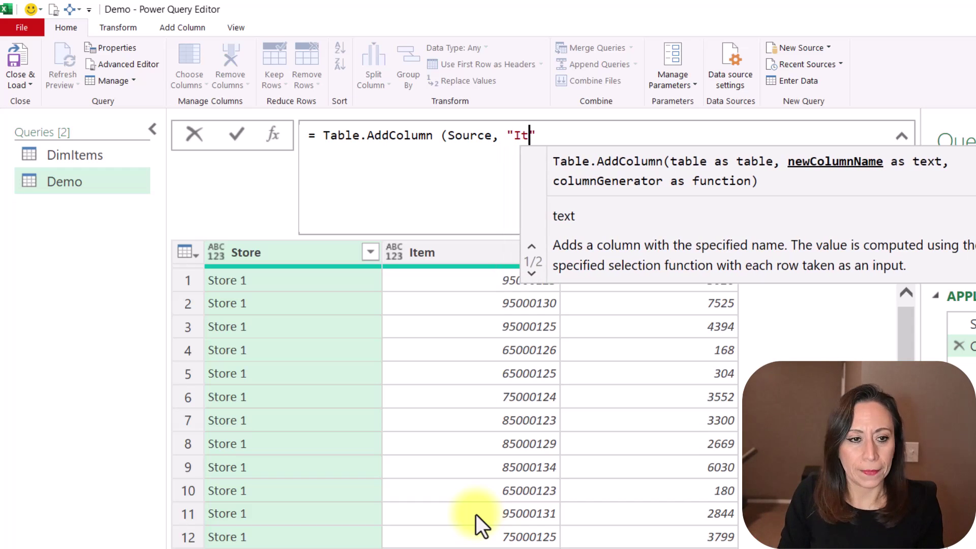
{"action": "type", "text": "\""}
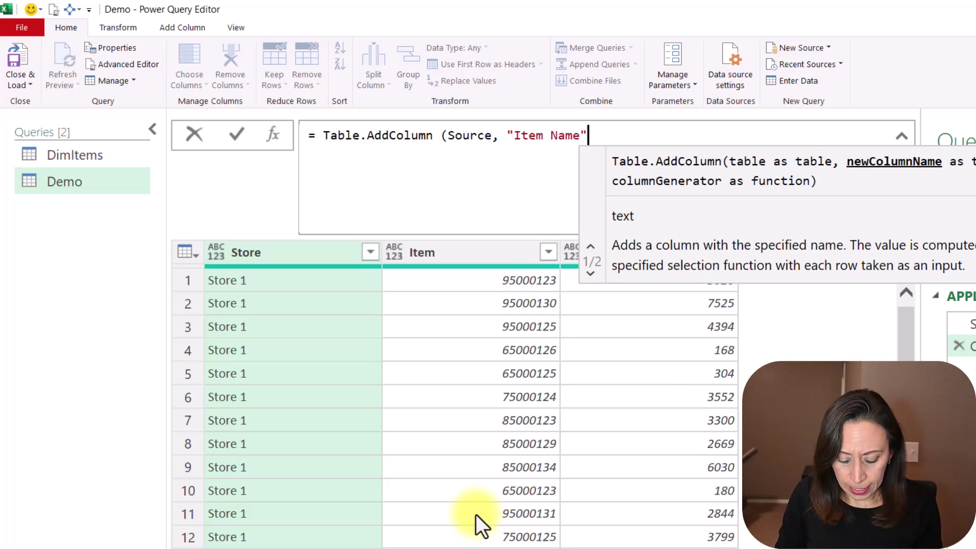
{"action": "type", "text": ","}
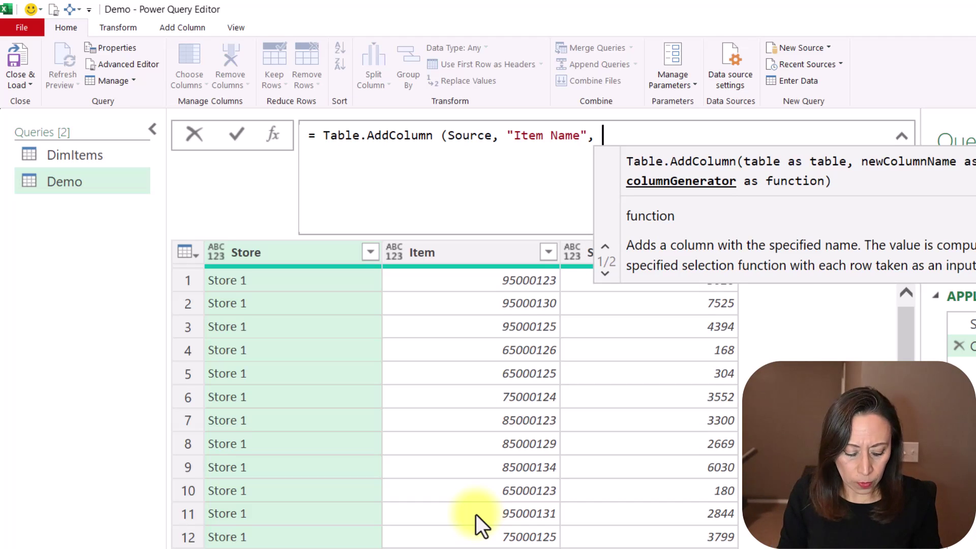
{"action": "type", "text": "each"}
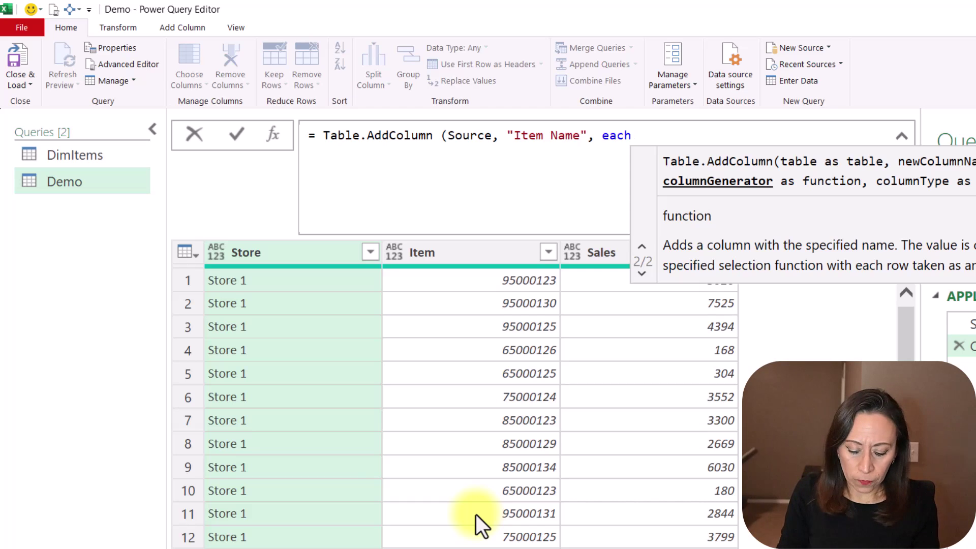
{"action": "type", "text": "Dim"}
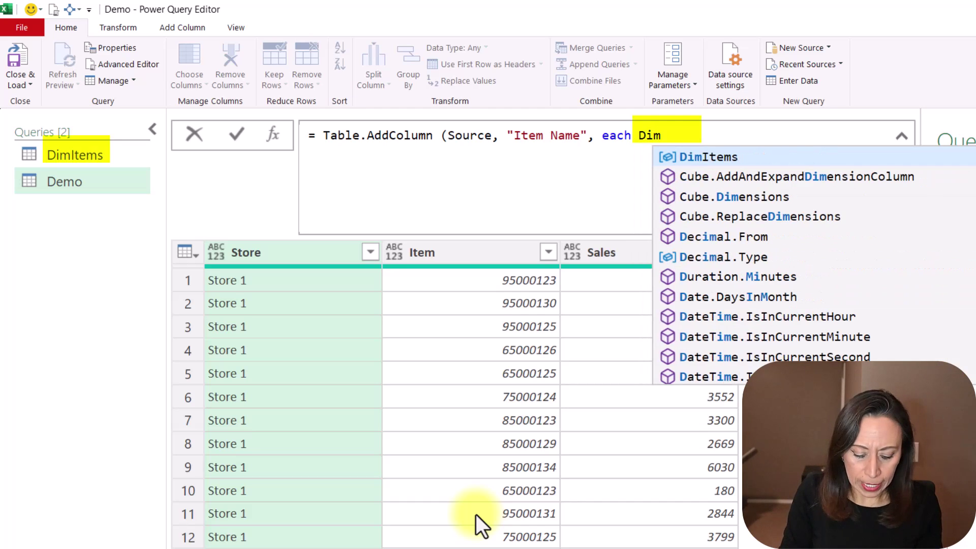
{"action": "type", "text": "Items"}
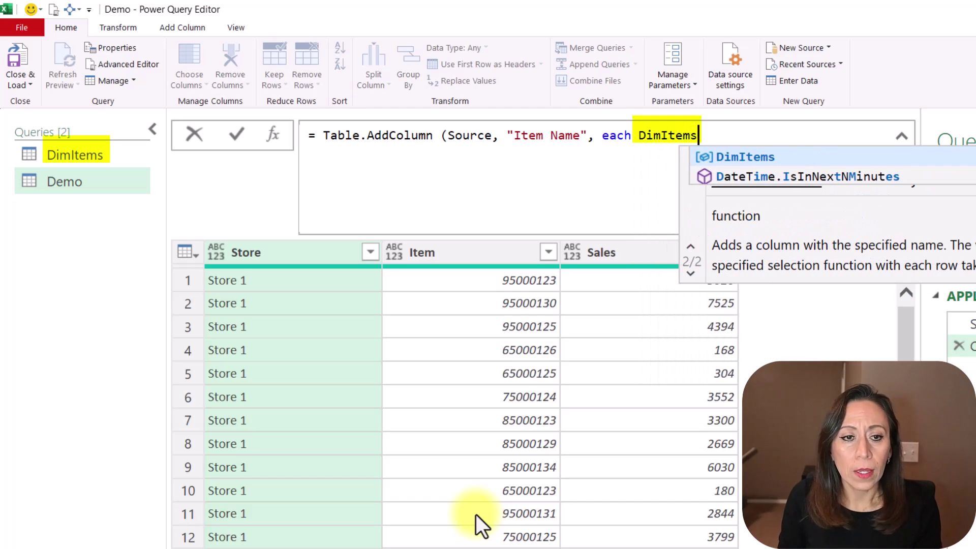
{"action": "type", "text": " {"}
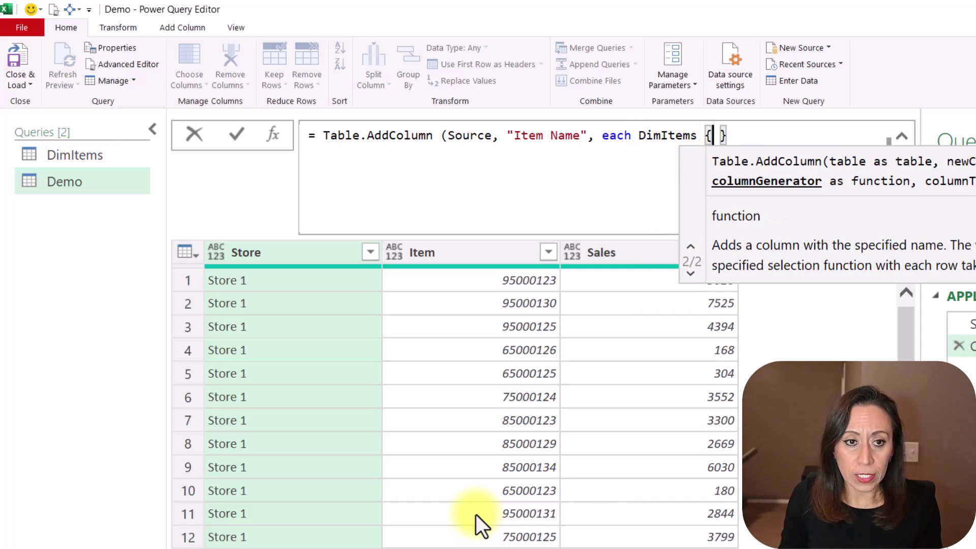
{"action": "type", "text": " ["}
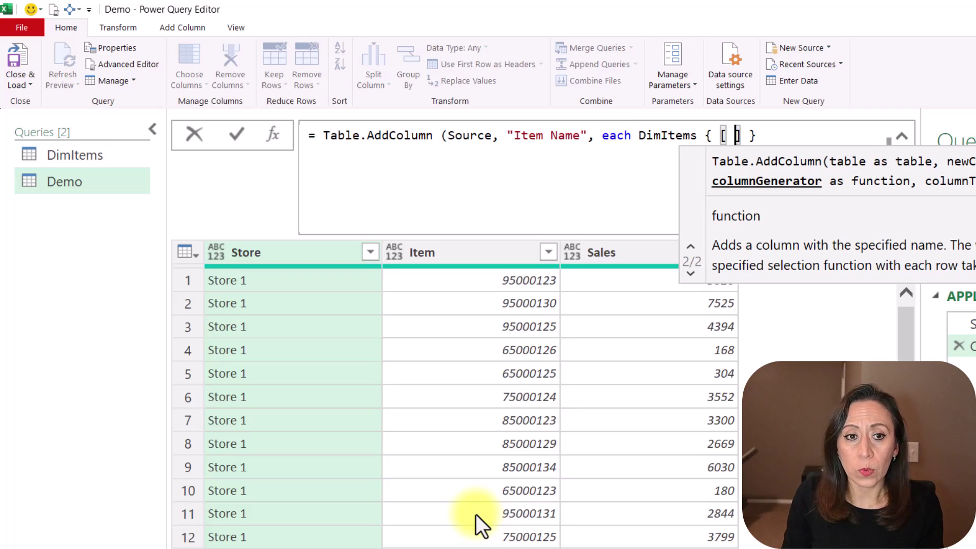
Complete the lookup as DimItems{[Item Number = [Item]]} and close the parenthesis
{"action": "key", "text": "BackSpace"}
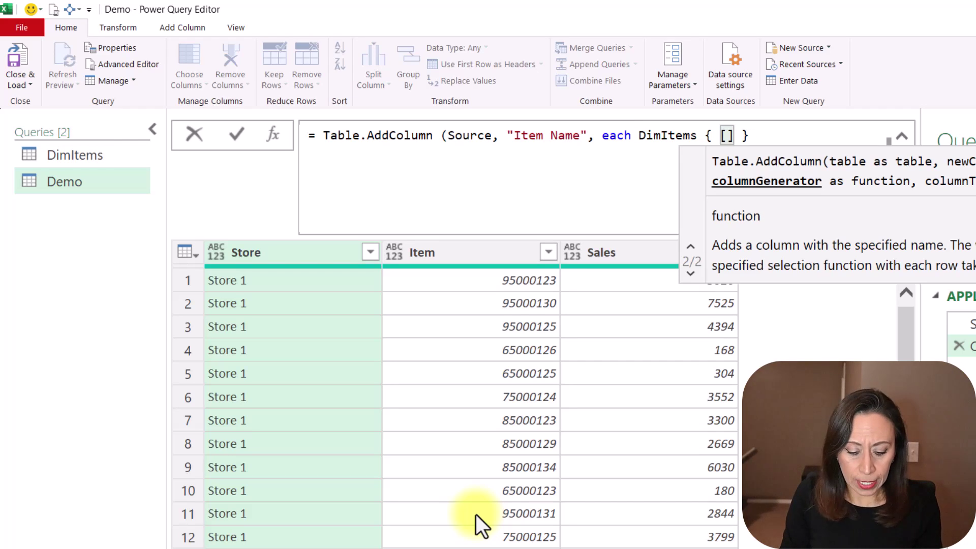
{"action": "type", "text": "Item Nu"}
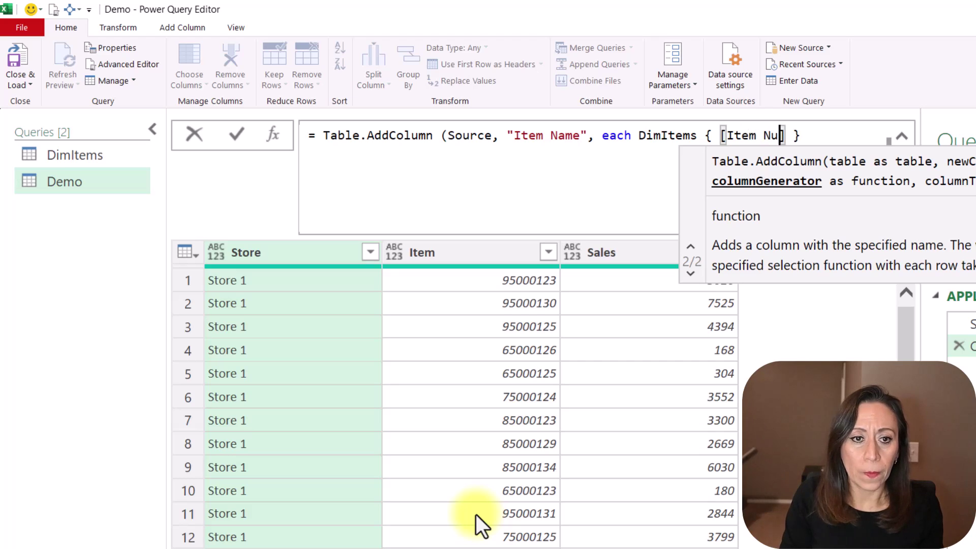
{"action": "type", "text": "mber "}
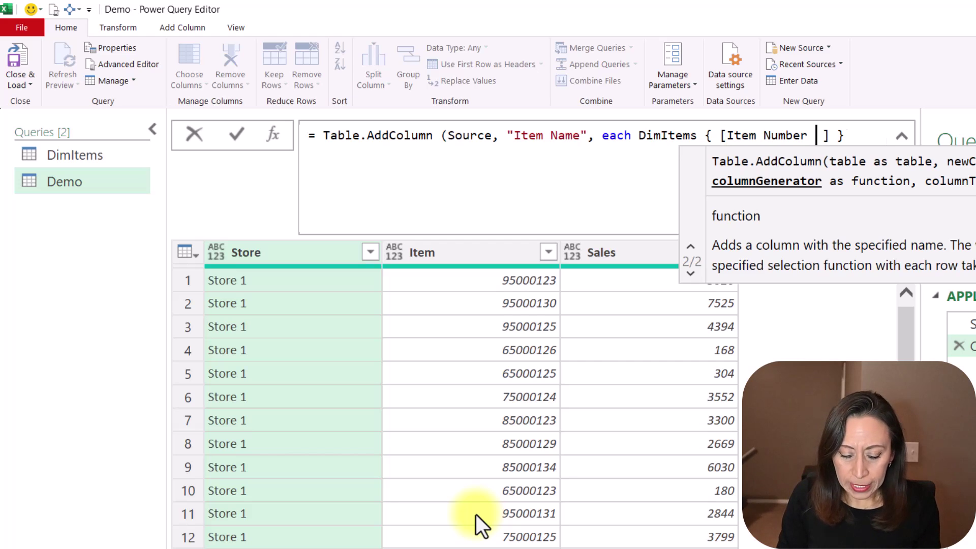
{"action": "type", "text": " ="}
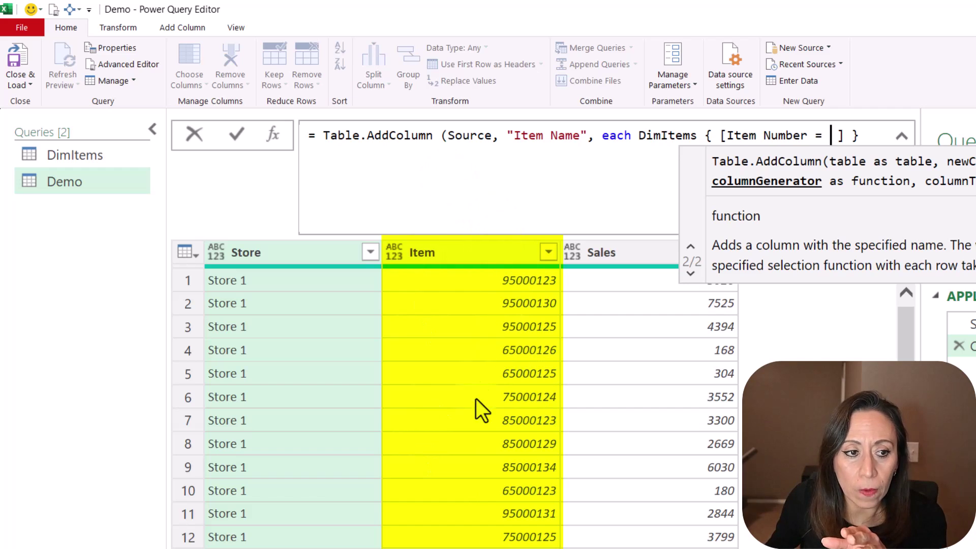
{"action": "left_click", "coordinate": [726, 142]}
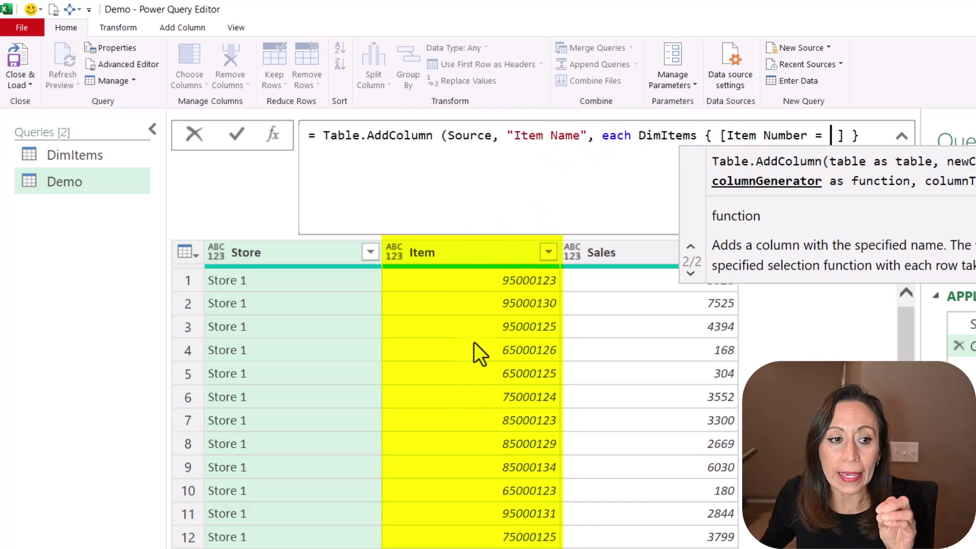
{"action": "type", "text": "[It"}
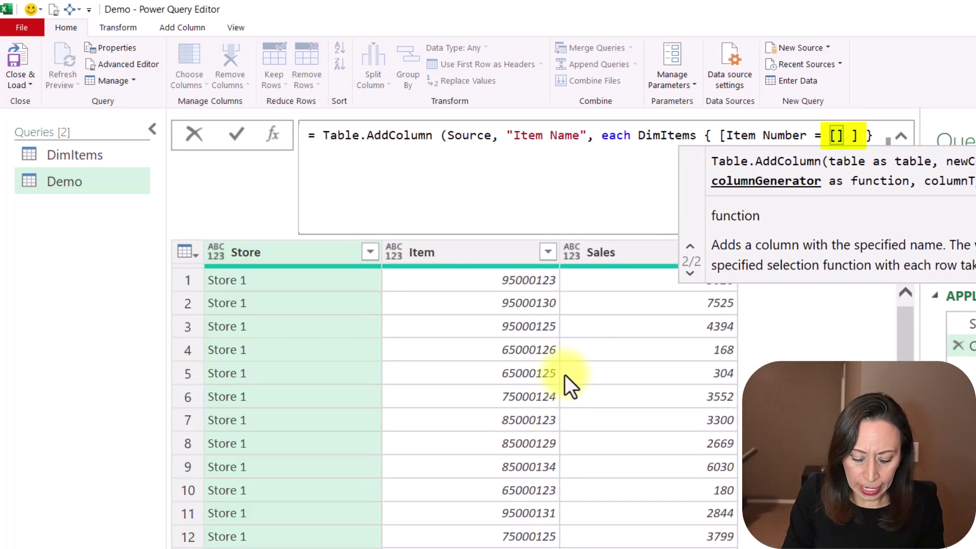
{"action": "type", "text": "em"}
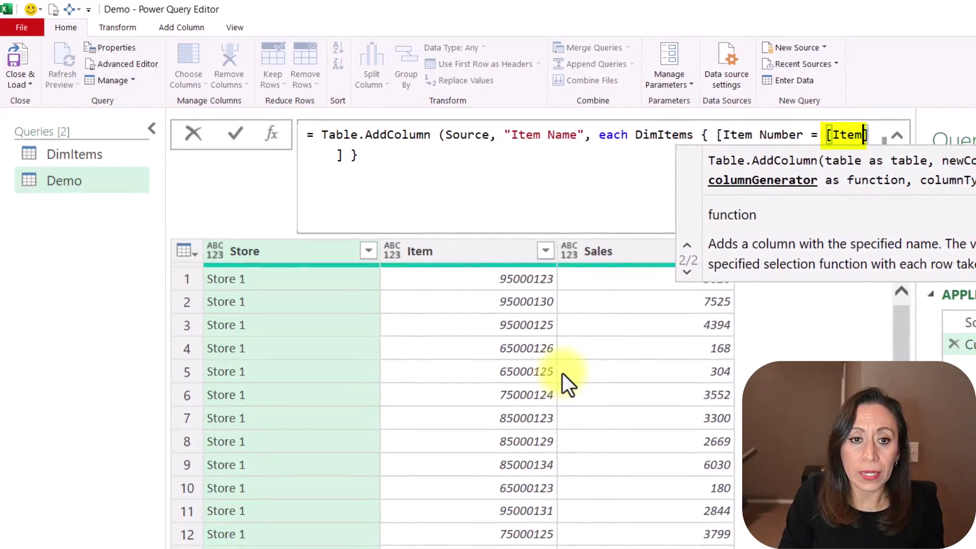
{"action": "key", "text": "ctrl+End"}
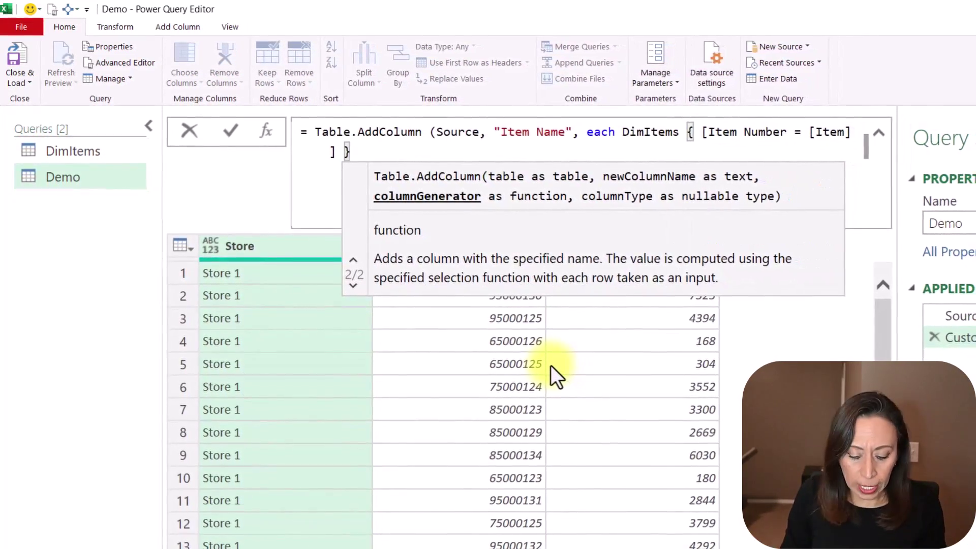
{"action": "type", "text": ")"}
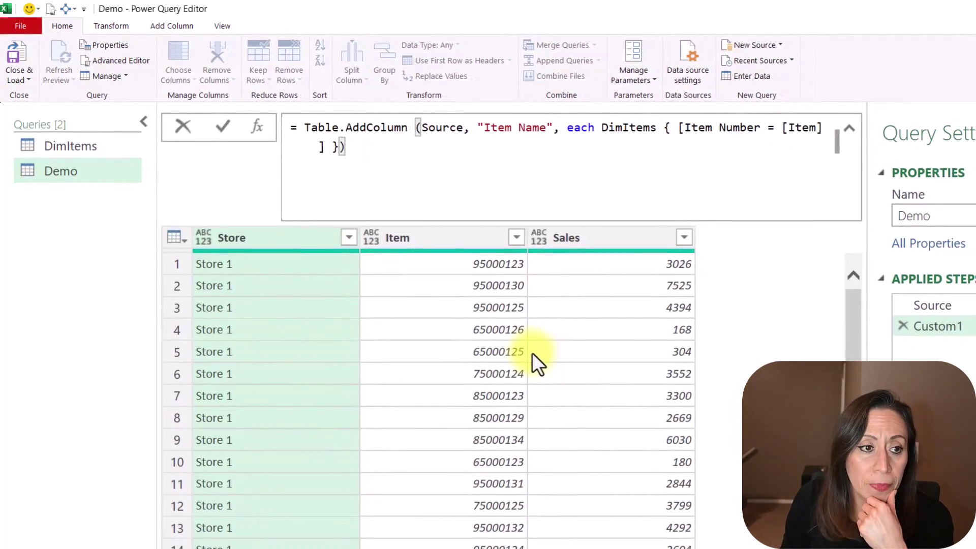
Commit the Item Name lookup formula and preview the first row's matched record (Item 95000123, Hangbag 1)
{"action": "key", "text": "Return"}
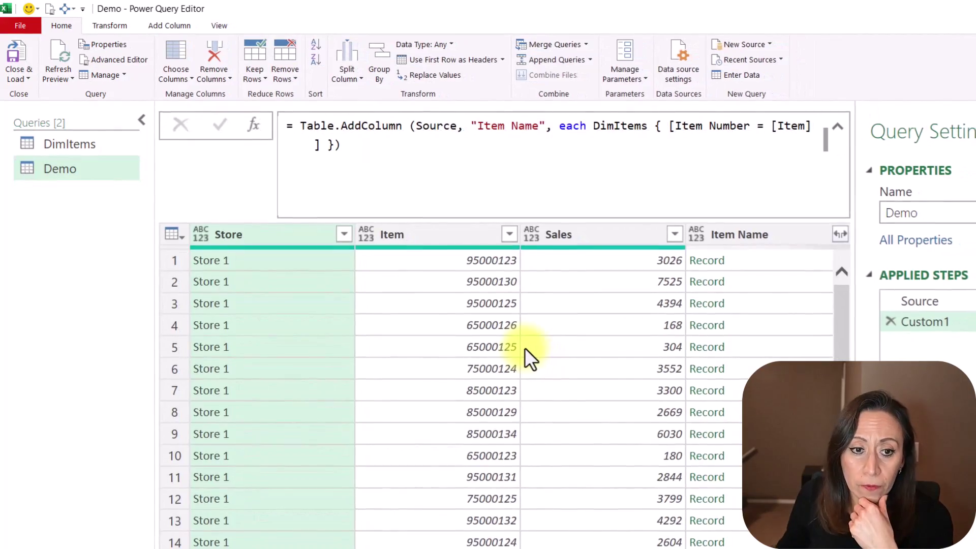
{"action": "left_click_drag", "start_coordinate": [925, 302], "coordinate": [901, 301]}
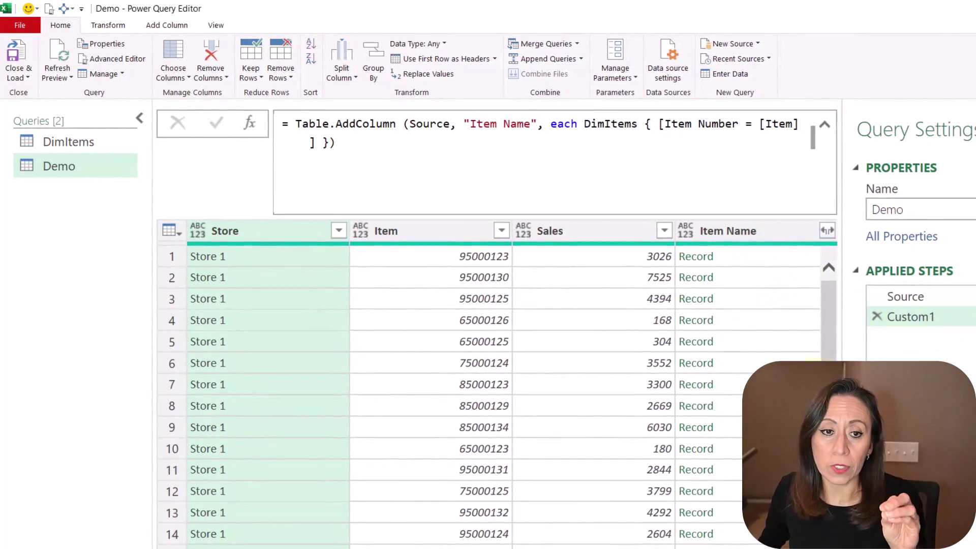
{"action": "left_click", "coordinate": [770, 258]}
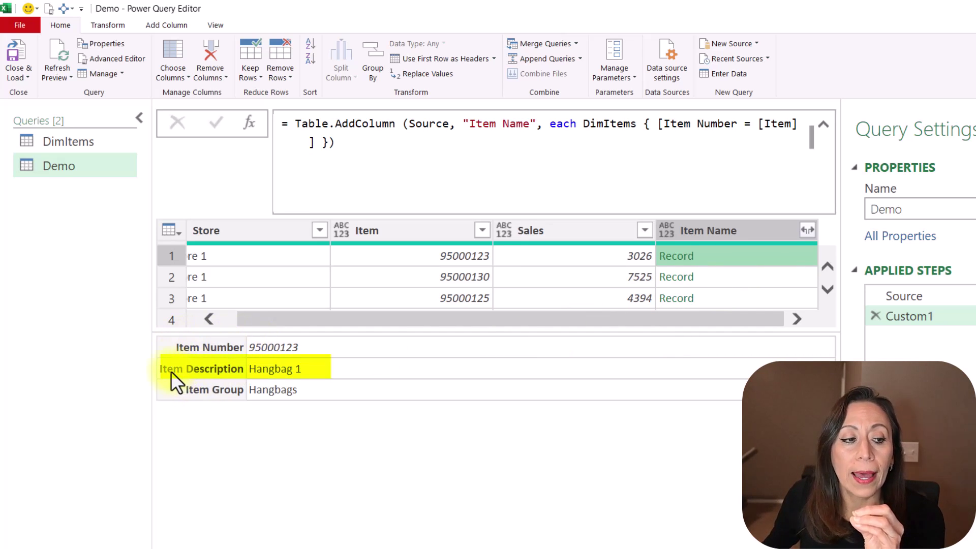
Append [Item Description] to the lookup formula so Item Name shows descriptions like Hangbag 1 and Belt 4
{"action": "left_click", "coordinate": [329, 145]}
{"action": "type", "text": "] }"}
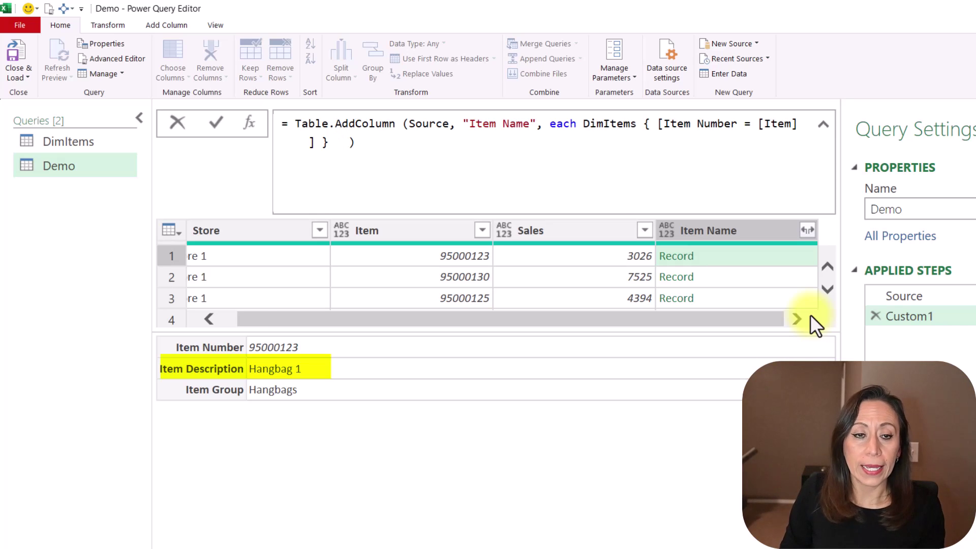
{"action": "type", "text": " ["}
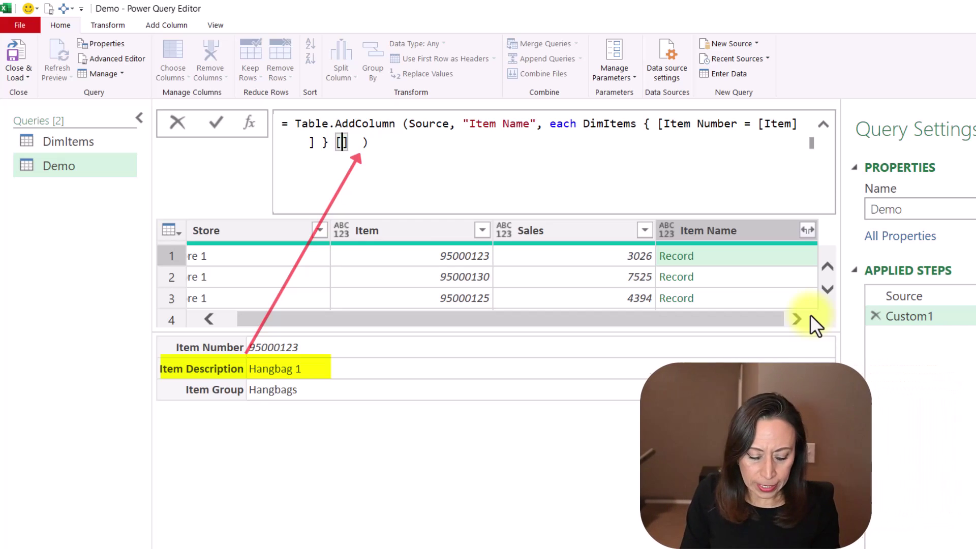
{"action": "type", "text": "Item Description"}
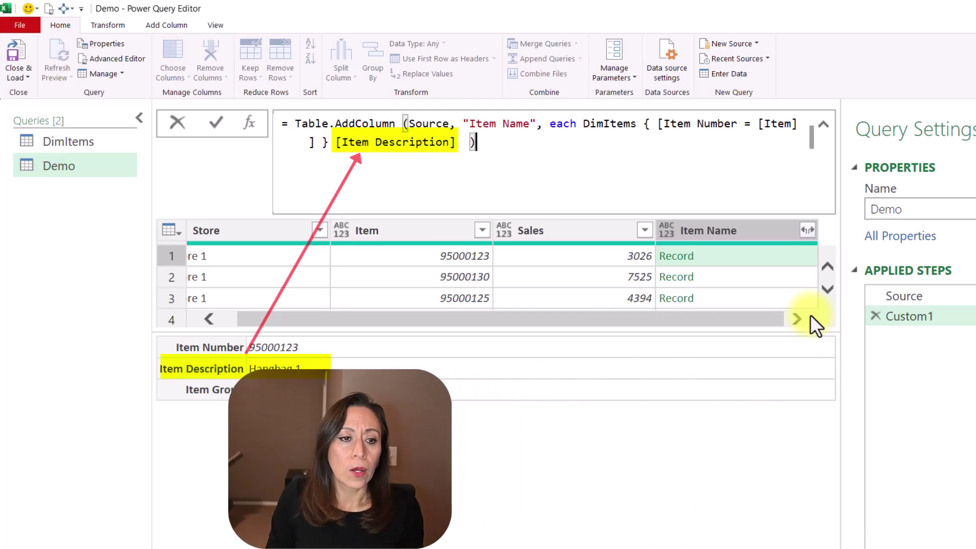
{"action": "key", "text": "Return"}
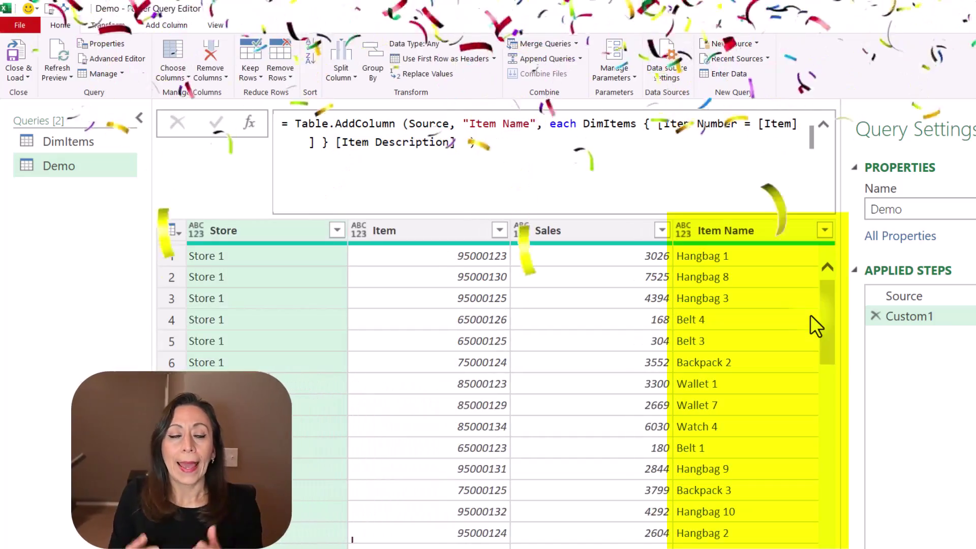